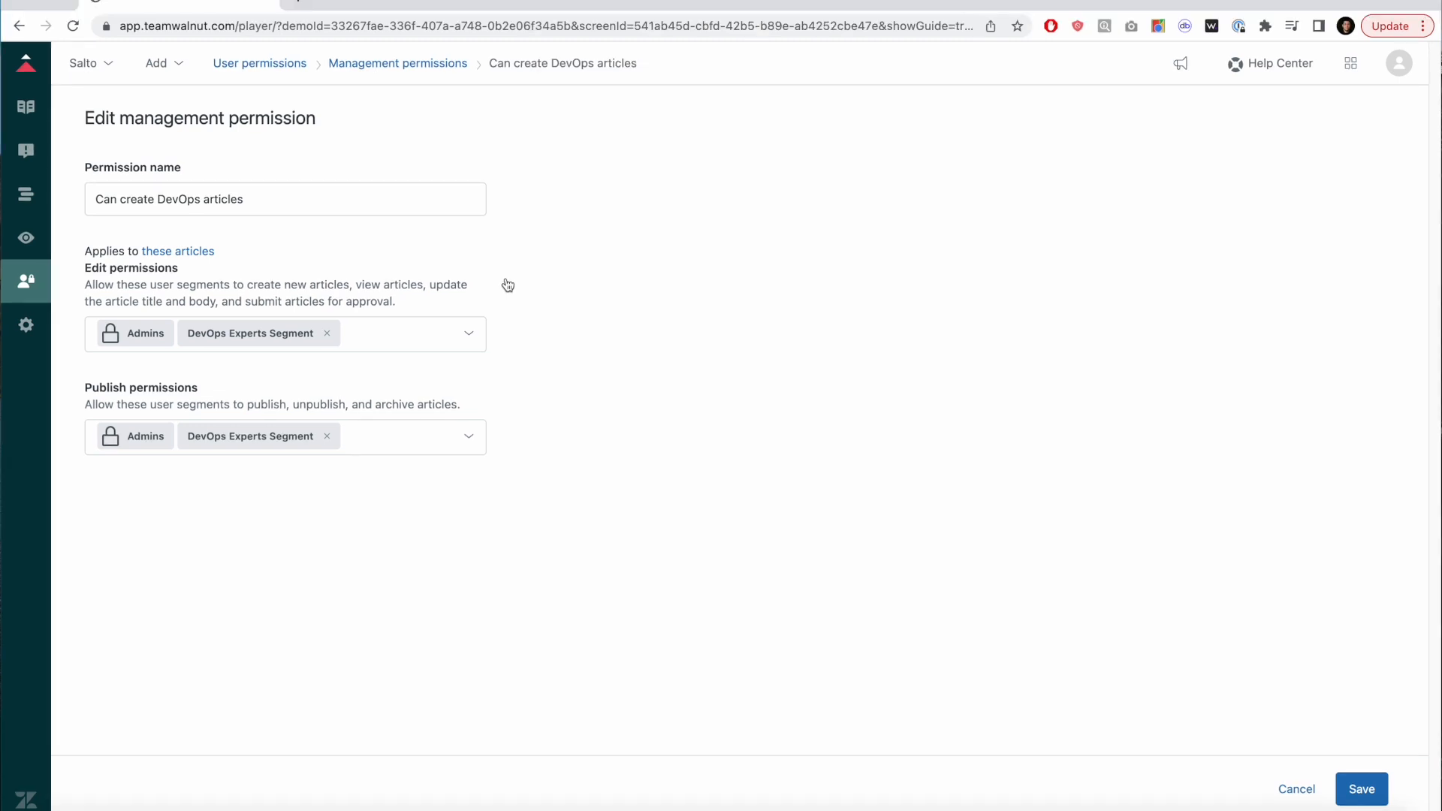
Examine the What is DevOps article's settings, including management permission, visibility, section, labels and attachments
{"action": "left_click", "coordinate": [588, 361]}
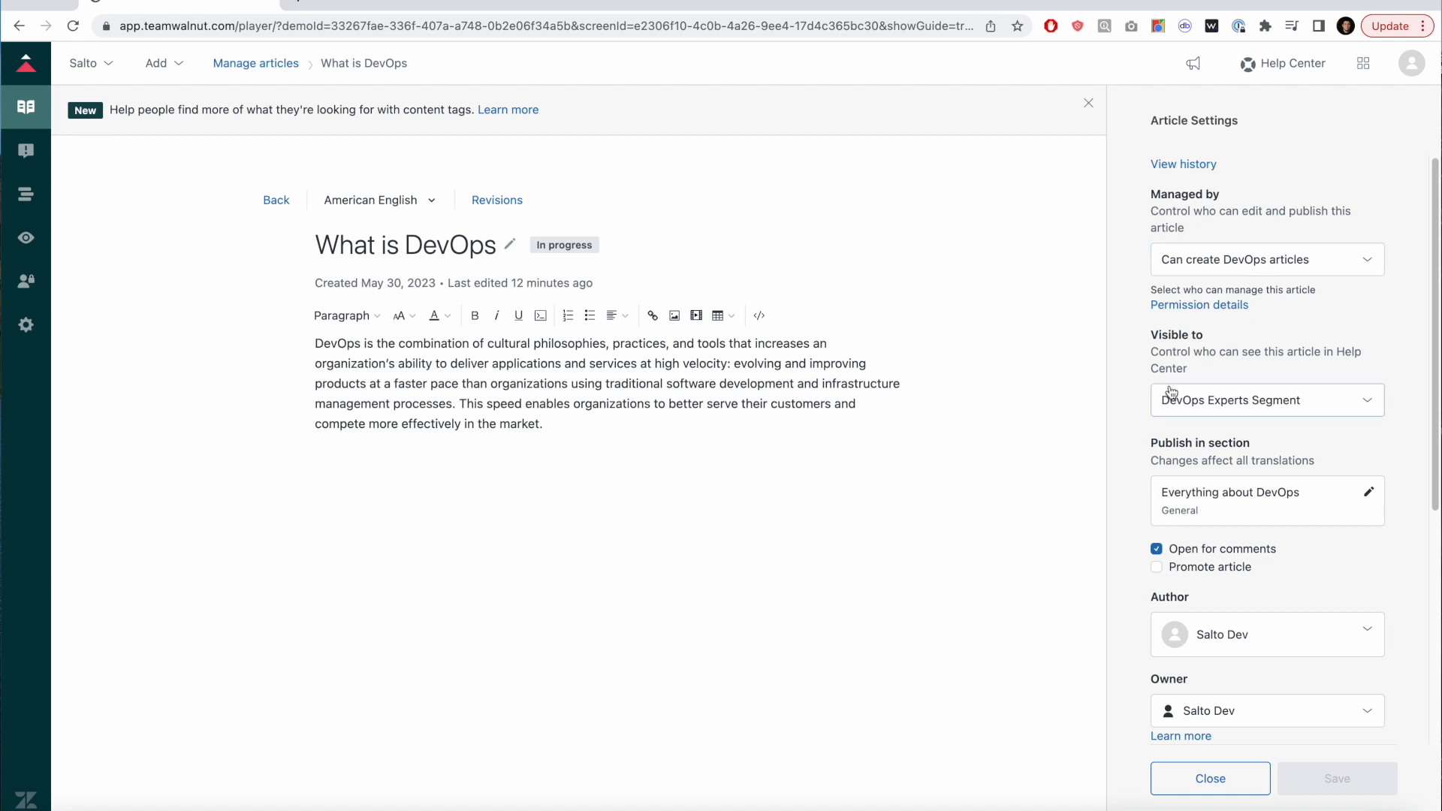
{"action": "scroll", "coordinate": [1323, 405], "scroll_direction": "down", "scroll_amount": 2}
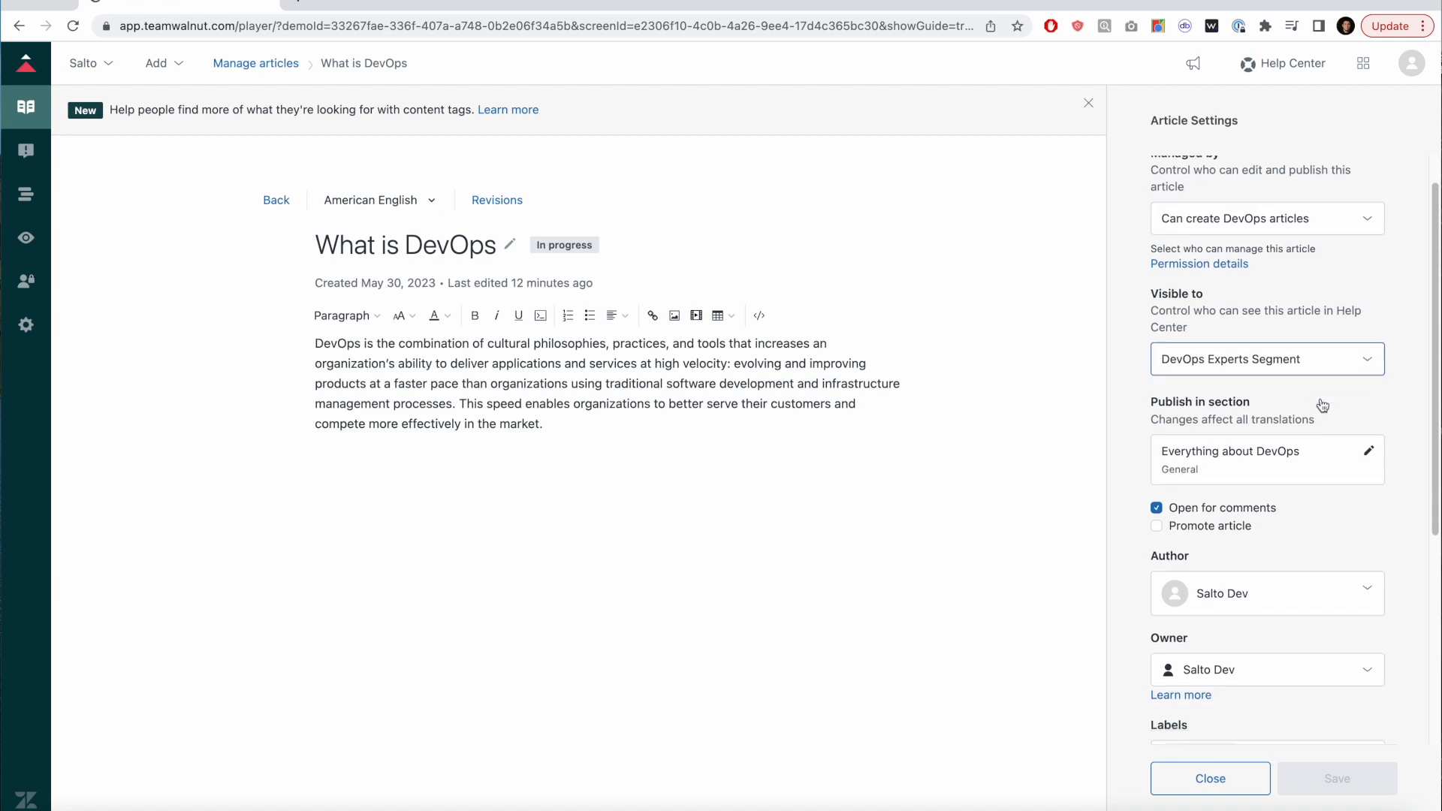
{"action": "left_click", "coordinate": [1193, 436]}
{"action": "scroll", "coordinate": [1273, 547], "scroll_direction": "up", "scroll_amount": 2}
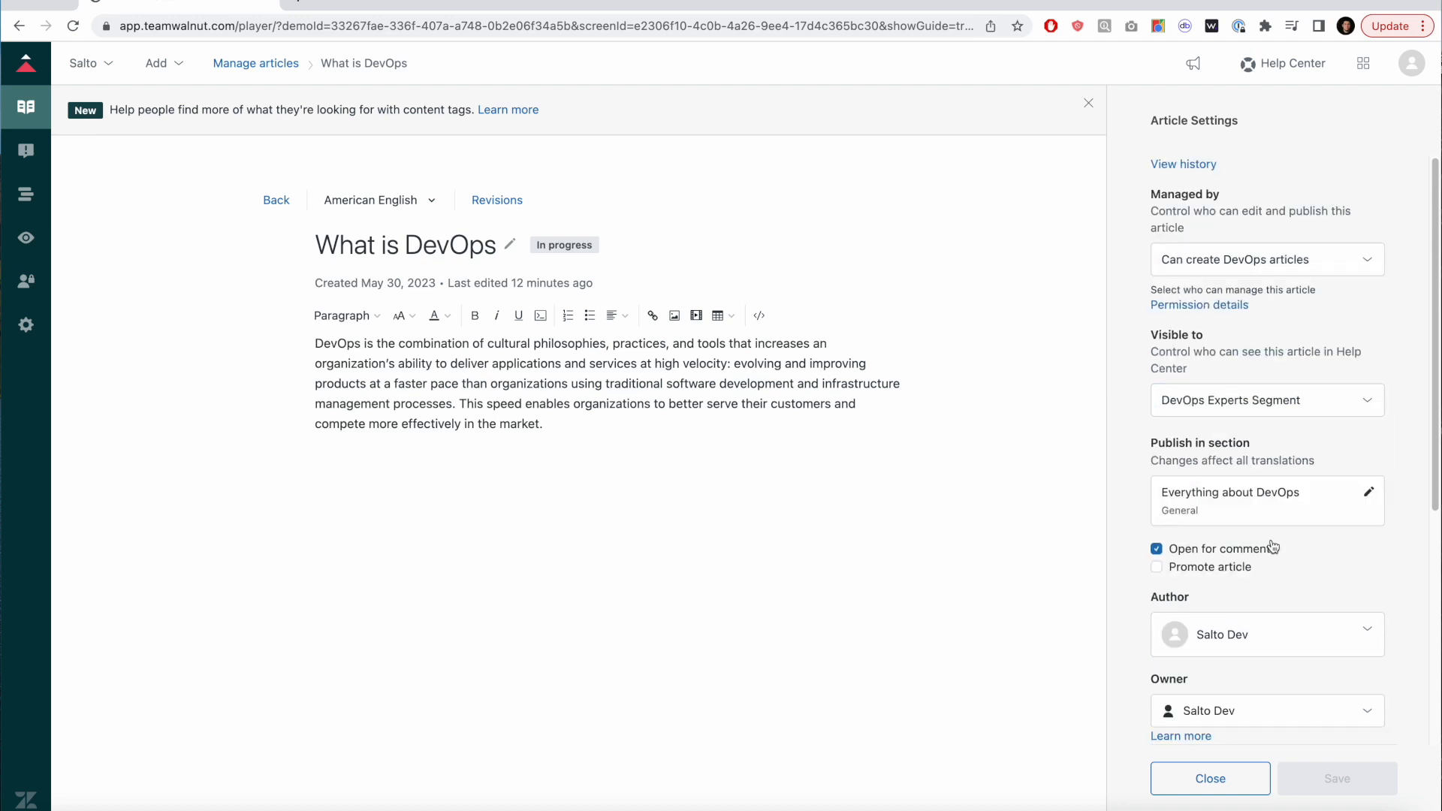
{"action": "scroll", "coordinate": [1273, 547], "scroll_direction": "down", "scroll_amount": 10}
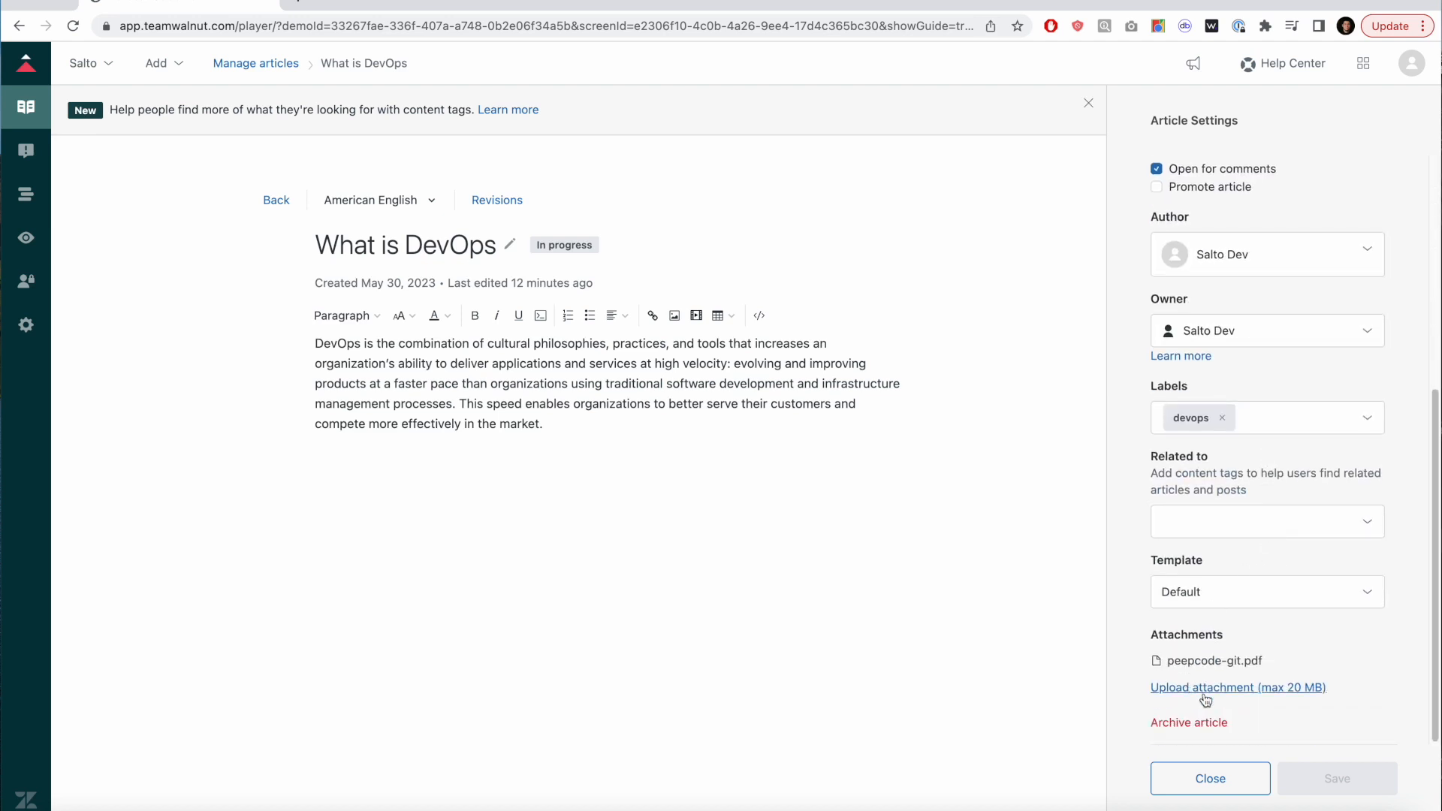
{"action": "scroll", "coordinate": [1288, 670], "scroll_direction": "up", "scroll_amount": 10}
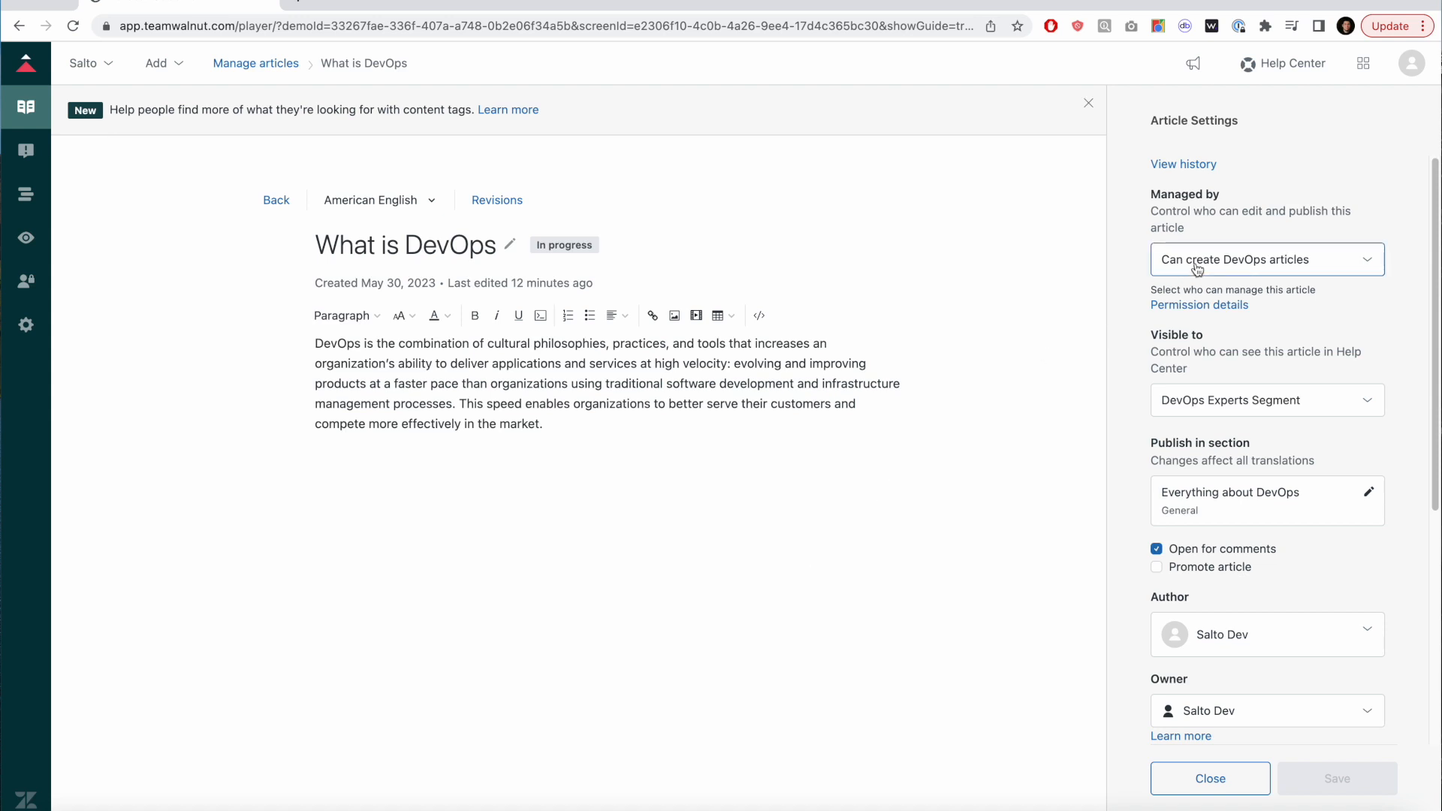
{"action": "scroll", "coordinate": [1269, 436], "scroll_direction": "down", "scroll_amount": 5}
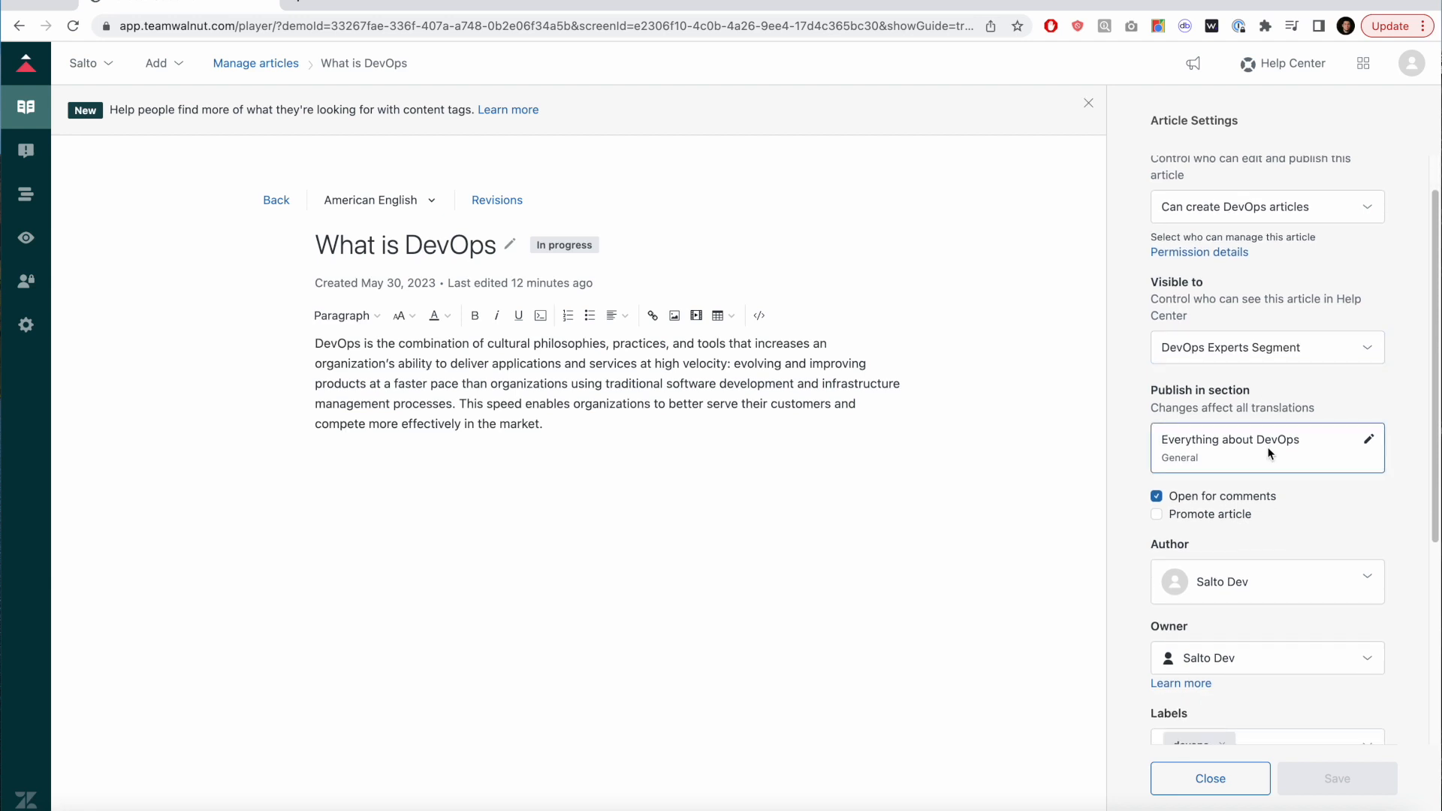
{"action": "mouse_move", "coordinate": [1268, 662]}
{"action": "scroll", "coordinate": [1268, 662], "scroll_direction": "up", "scroll_amount": 5}
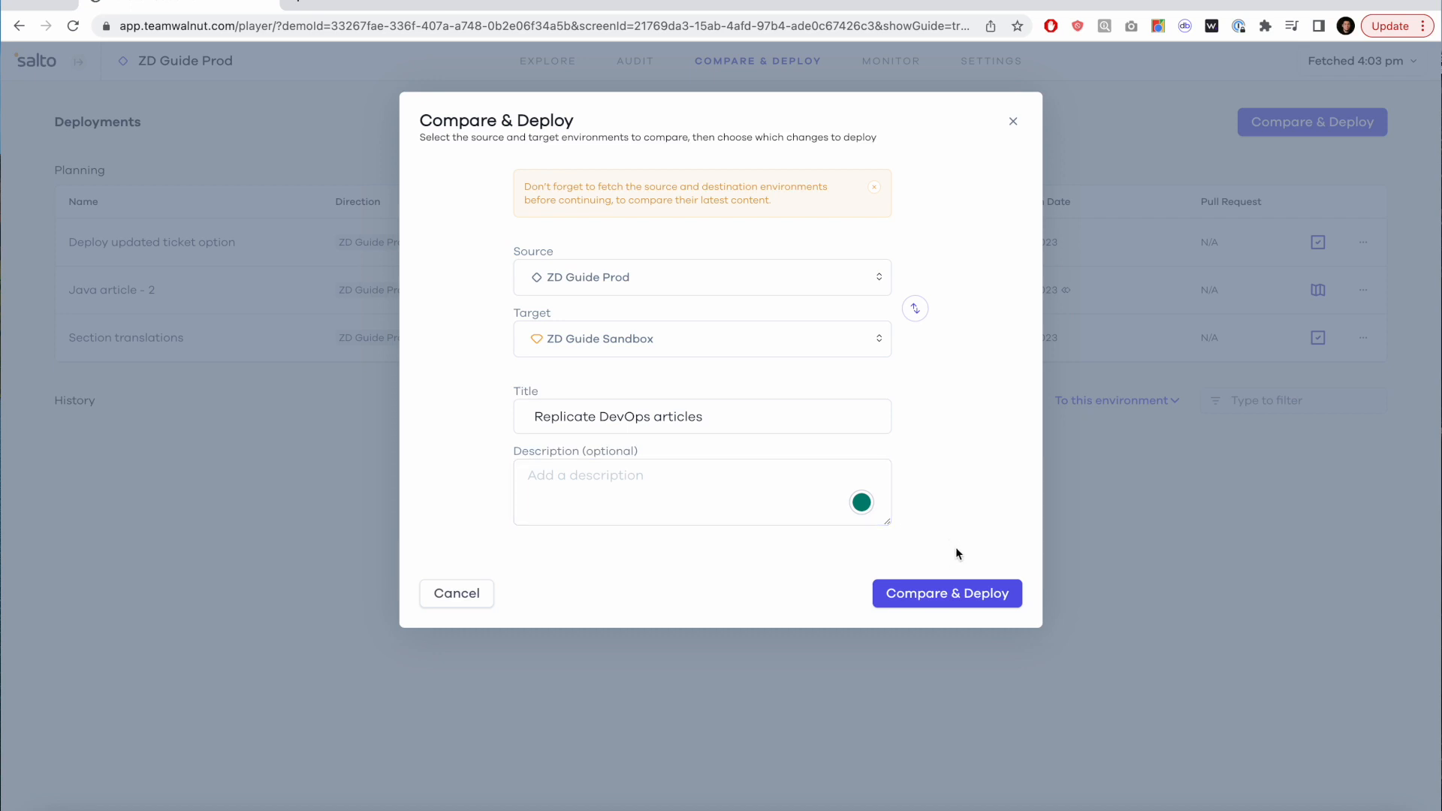
Start the Replicate DevOps articles comparison from ZD Guide Prod to ZD Guide Sandbox and look through the listed changes
{"action": "left_click", "coordinate": [950, 593]}
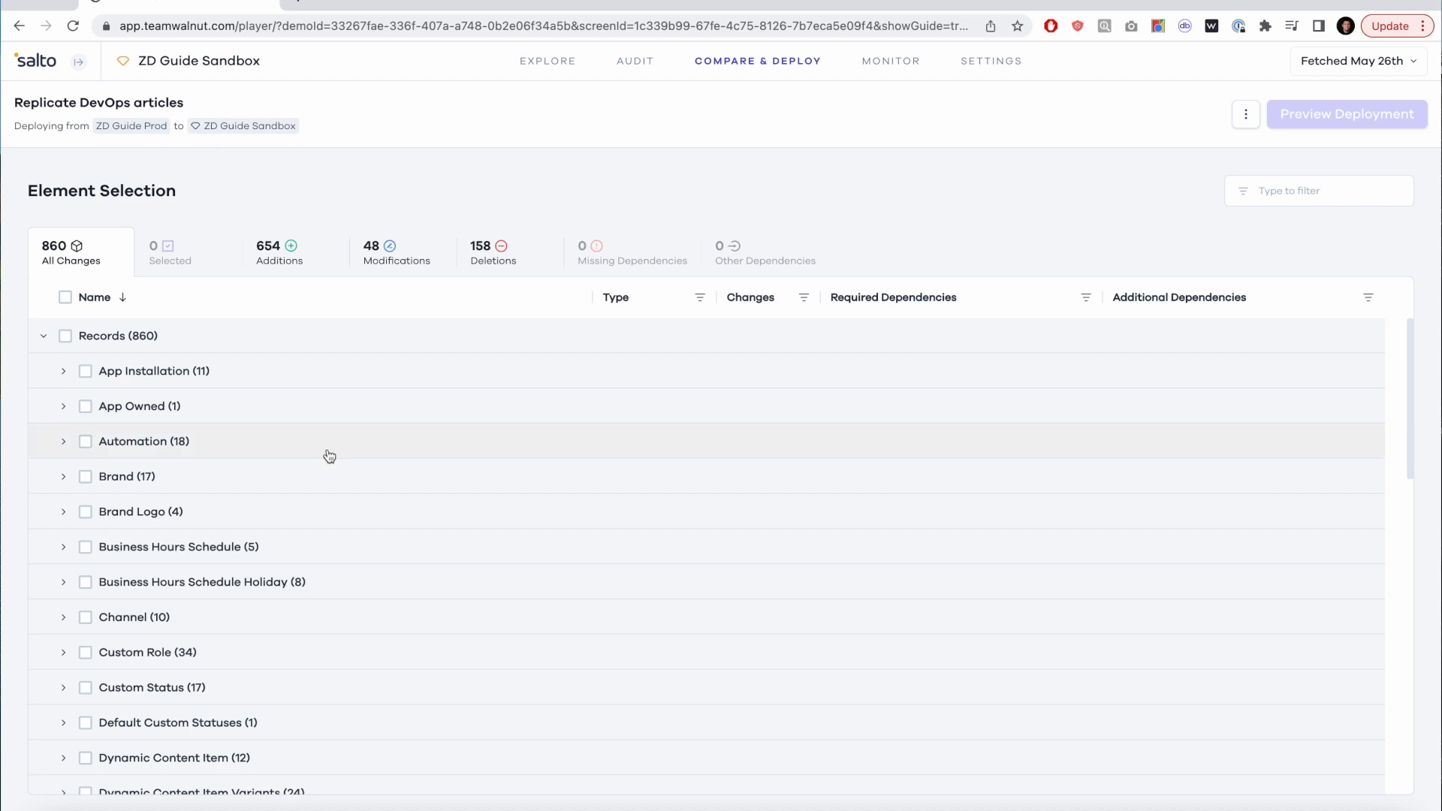
{"action": "scroll", "coordinate": [329, 456], "scroll_direction": "down", "scroll_amount": 5}
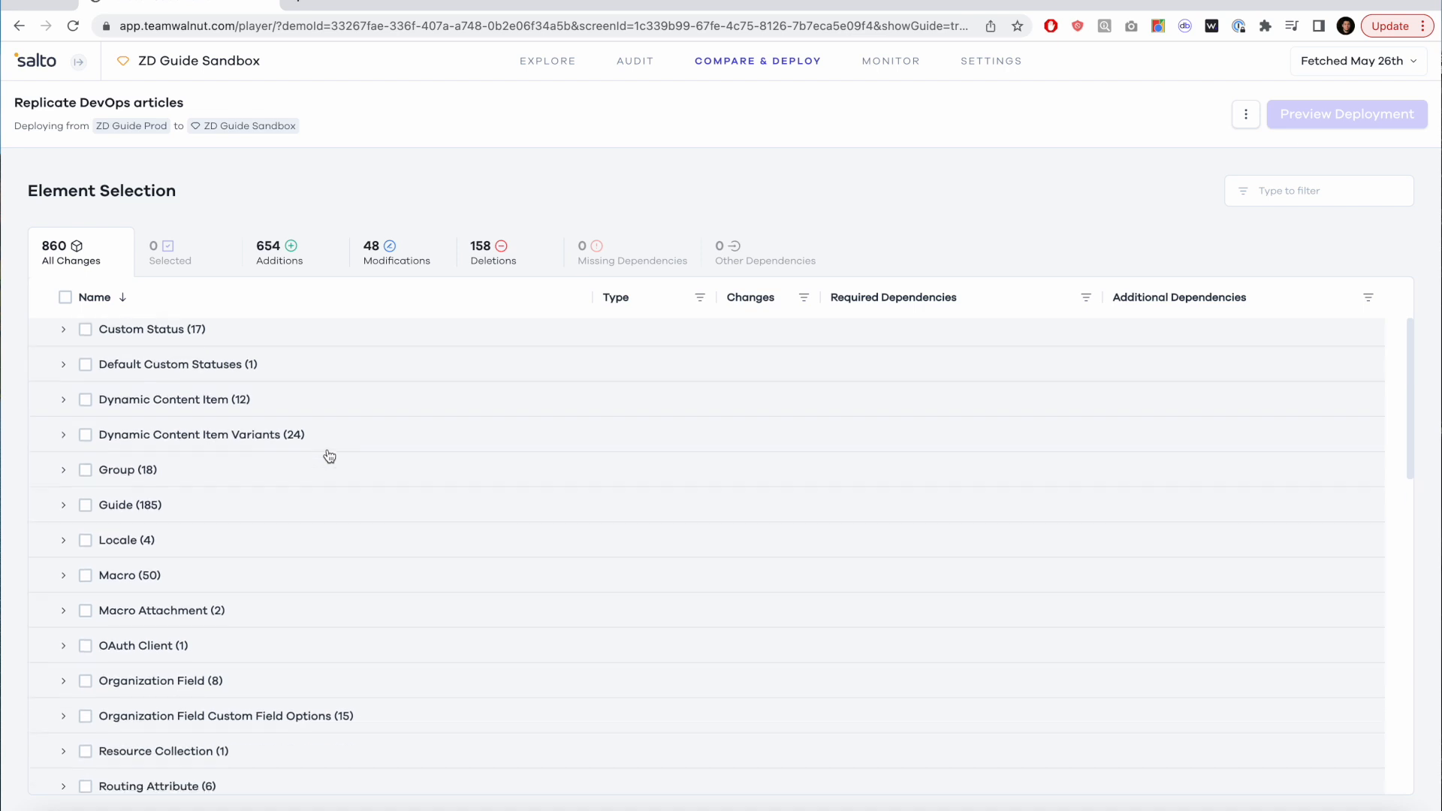
{"action": "scroll", "coordinate": [329, 456], "scroll_direction": "down", "scroll_amount": 3}
{"action": "scroll", "coordinate": [329, 456], "scroll_direction": "up", "scroll_amount": 2}
{"action": "scroll", "coordinate": [329, 456], "scroll_direction": "up", "scroll_amount": 6}
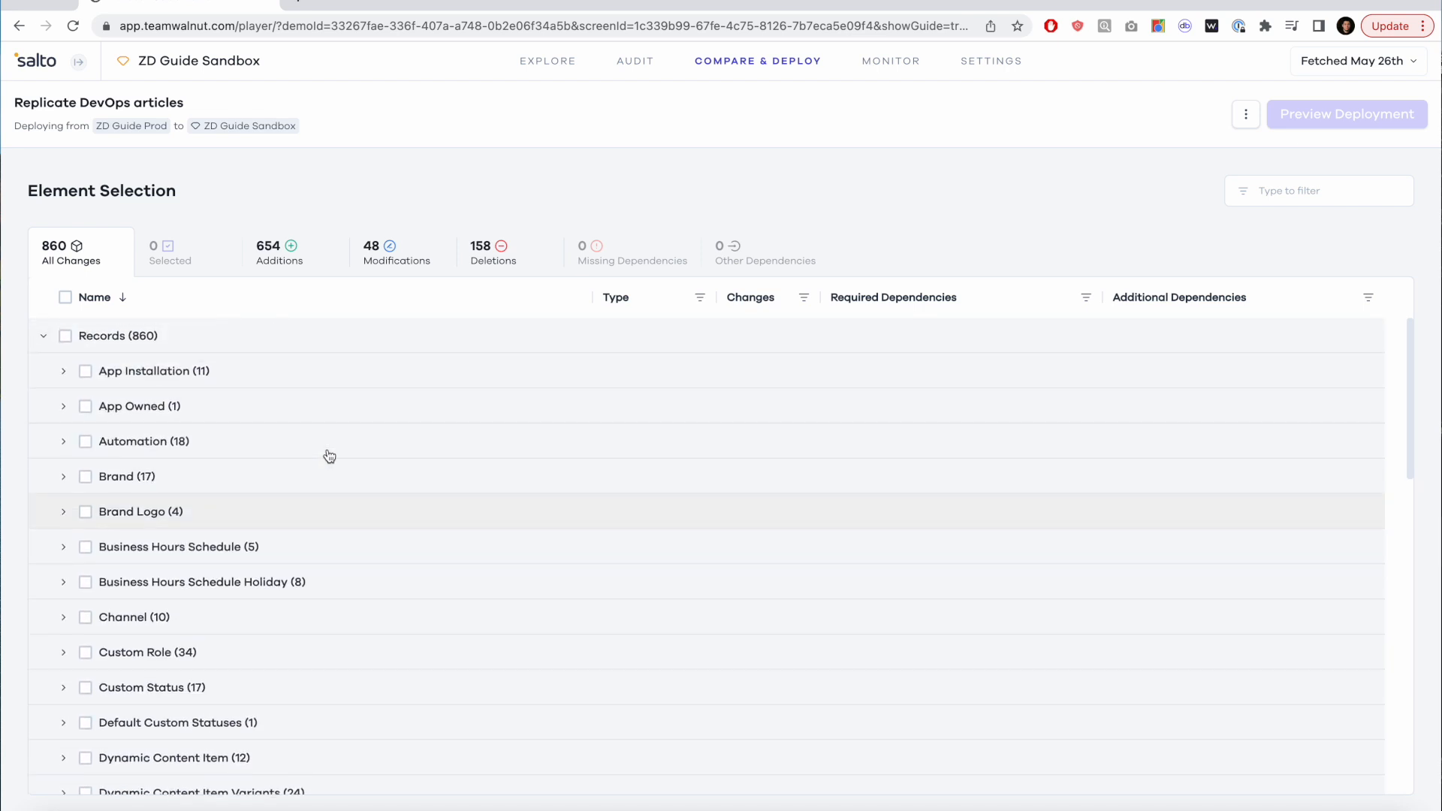
{"action": "scroll", "coordinate": [281, 272], "scroll_direction": "up", "scroll_amount": 5}
{"action": "scroll", "coordinate": [282, 271], "scroll_direction": "up", "scroll_amount": 1}
{"action": "scroll", "coordinate": [281, 271], "scroll_direction": "up", "scroll_amount": 2}
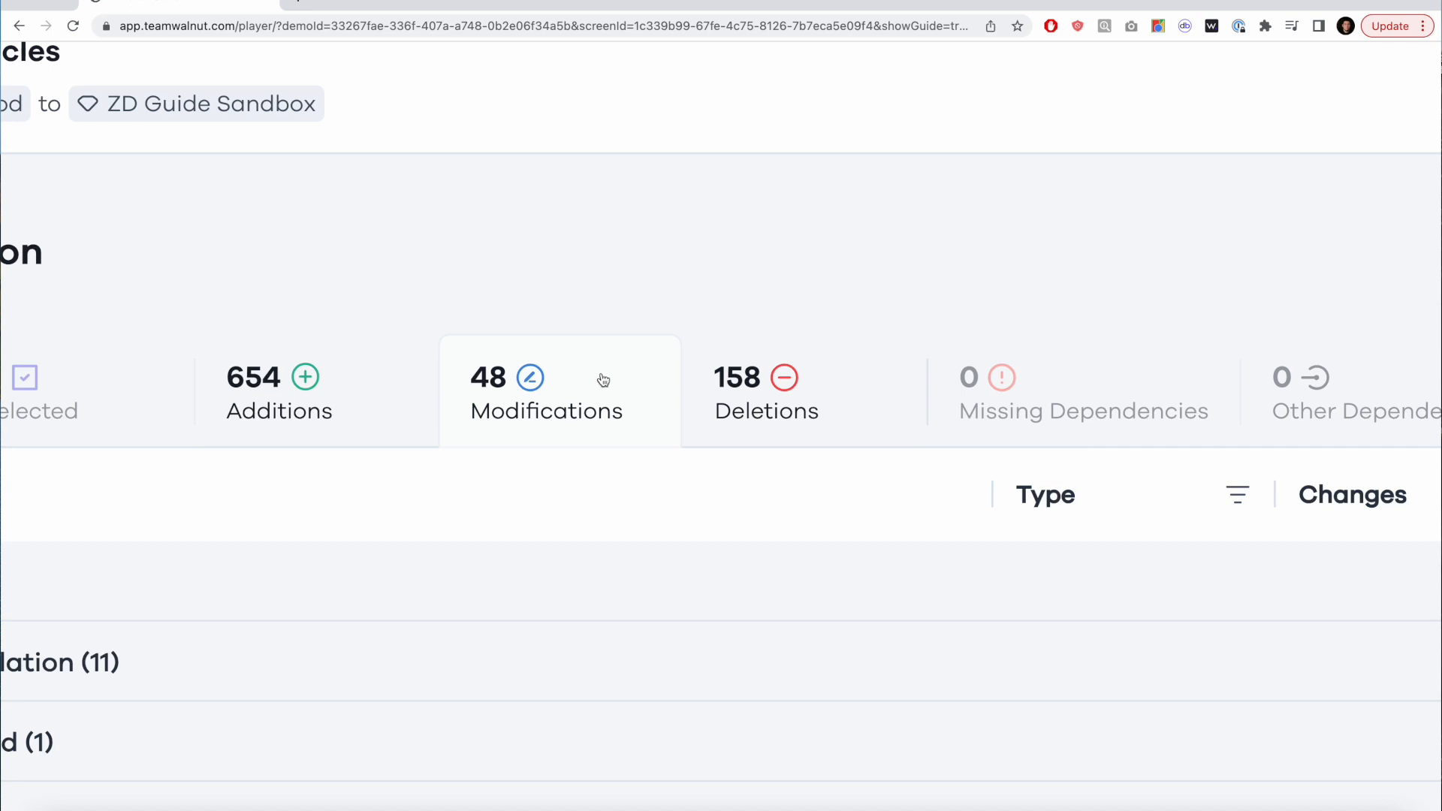
{"action": "scroll", "coordinate": [558, 450], "scroll_direction": "down", "scroll_amount": 5}
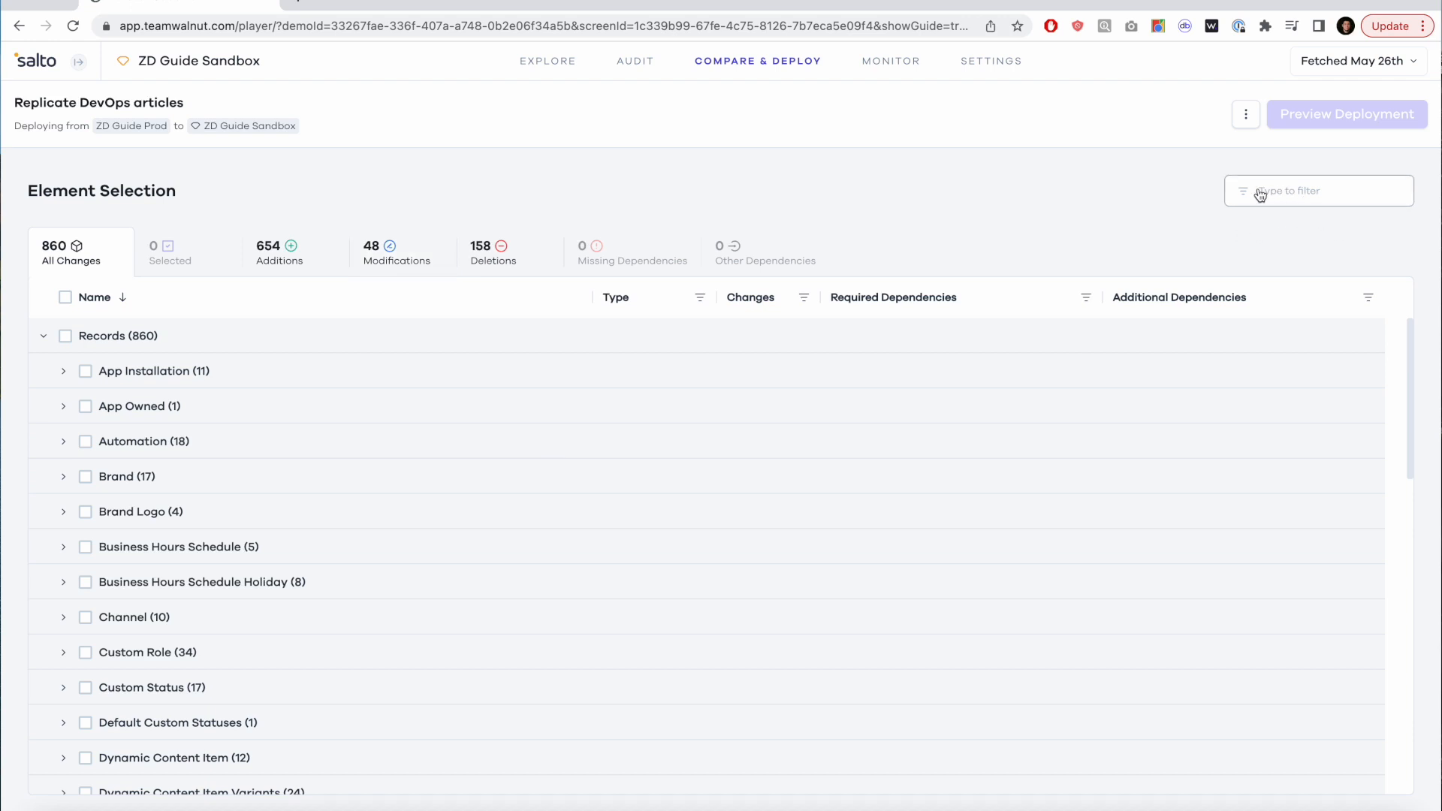
Filter the changes by "what is devops" and open the What is DevOps article element to review its values
{"action": "left_click", "coordinate": [1326, 194]}
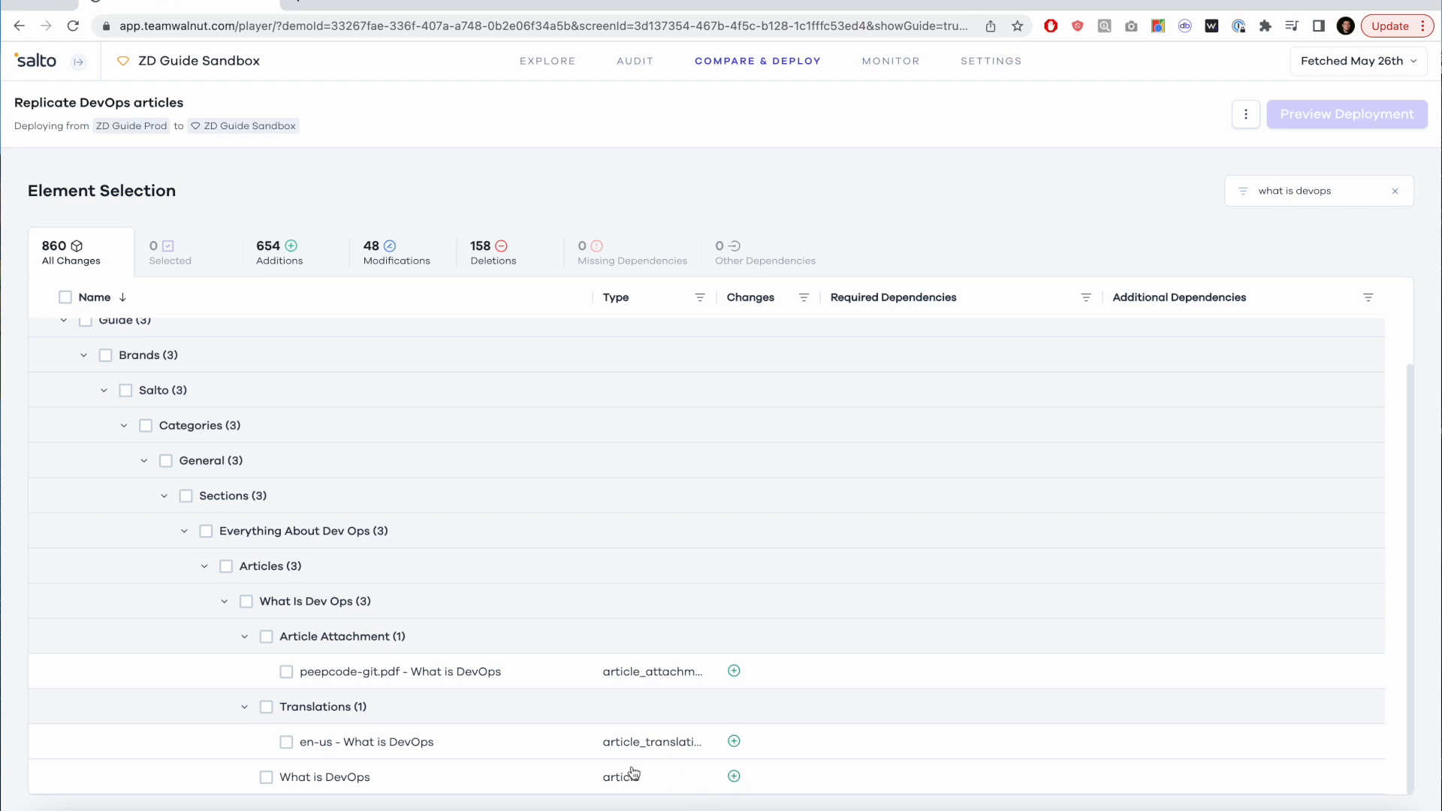
{"action": "left_click", "coordinate": [419, 782]}
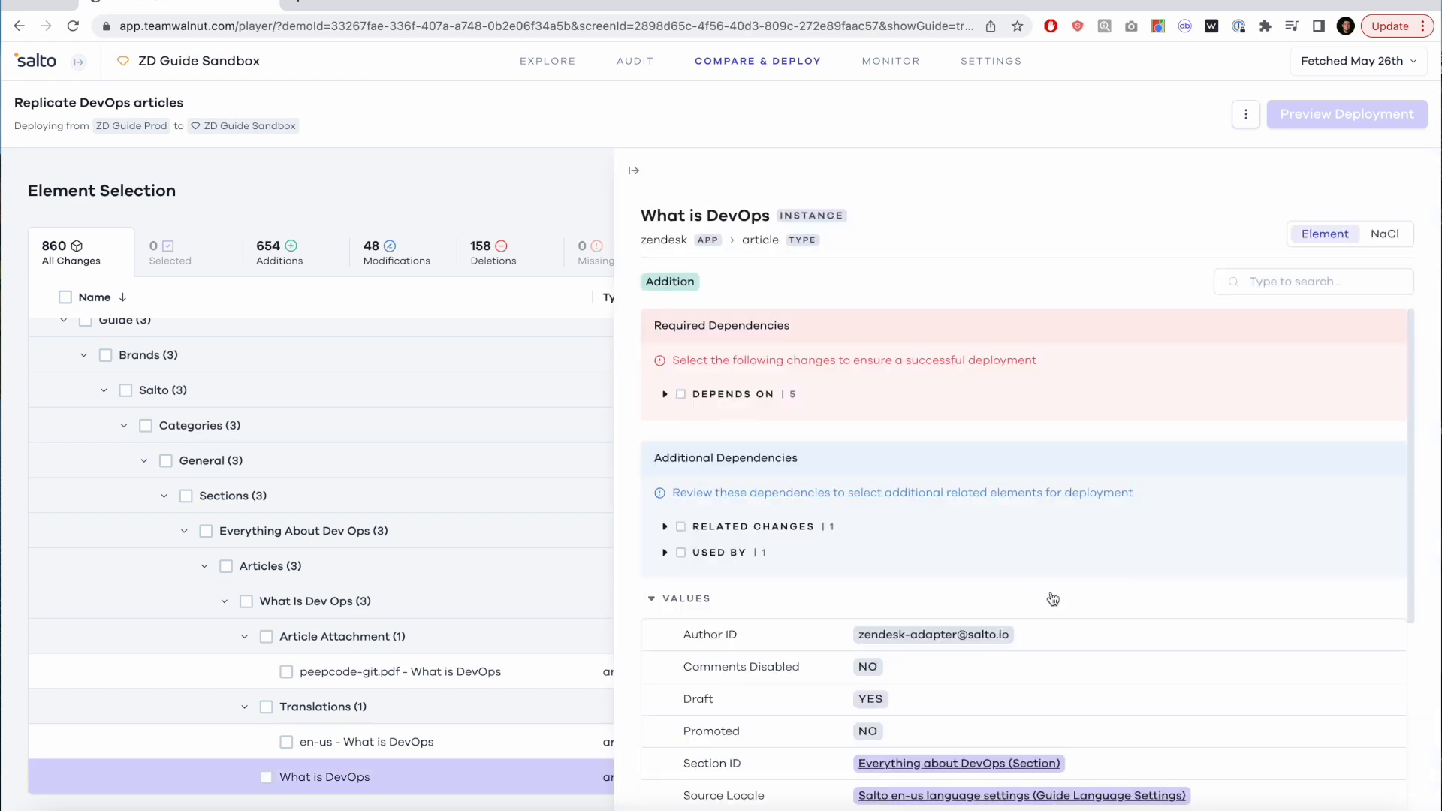
{"action": "scroll", "coordinate": [1054, 599], "scroll_direction": "down", "scroll_amount": 5}
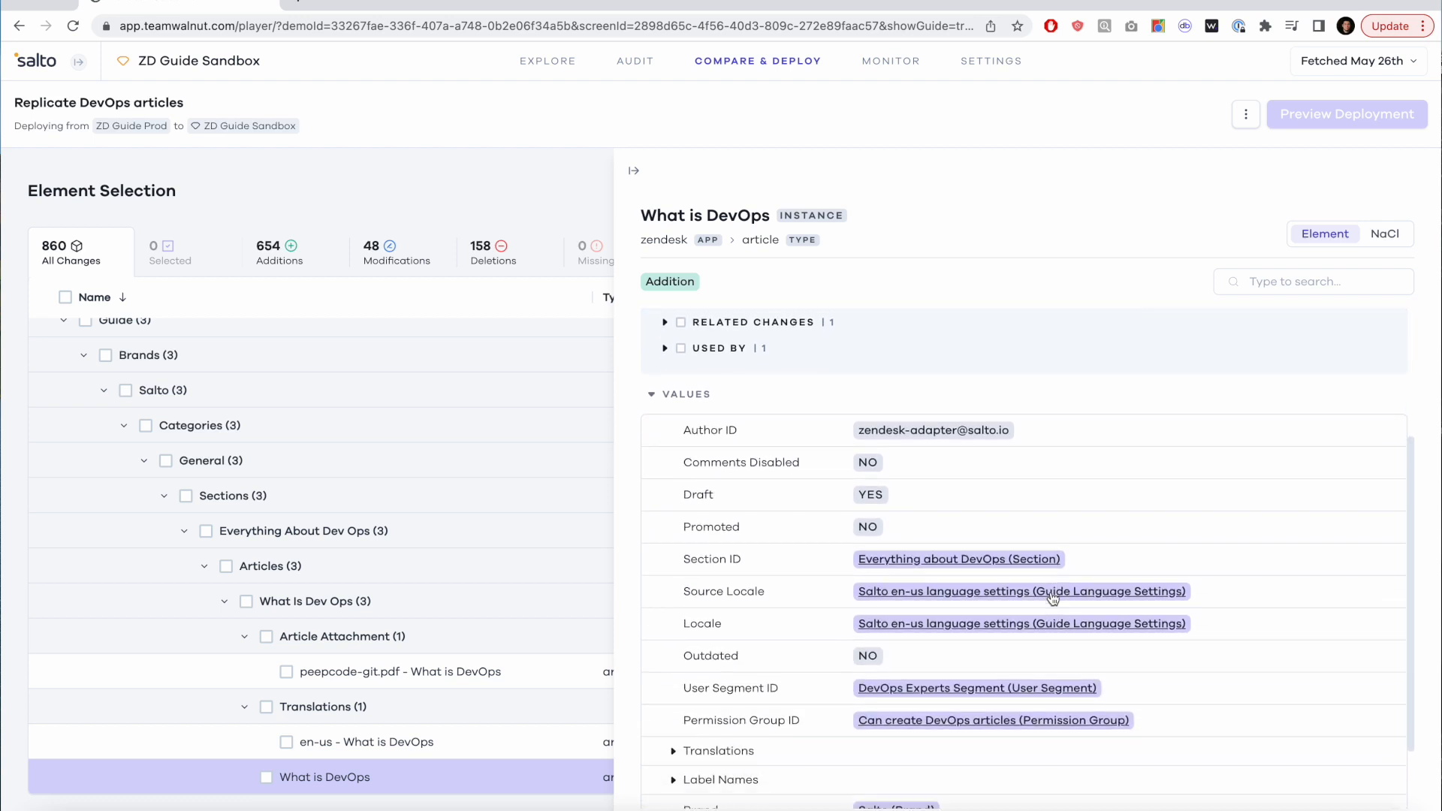
{"action": "scroll", "coordinate": [1052, 593], "scroll_direction": "down", "scroll_amount": 1}
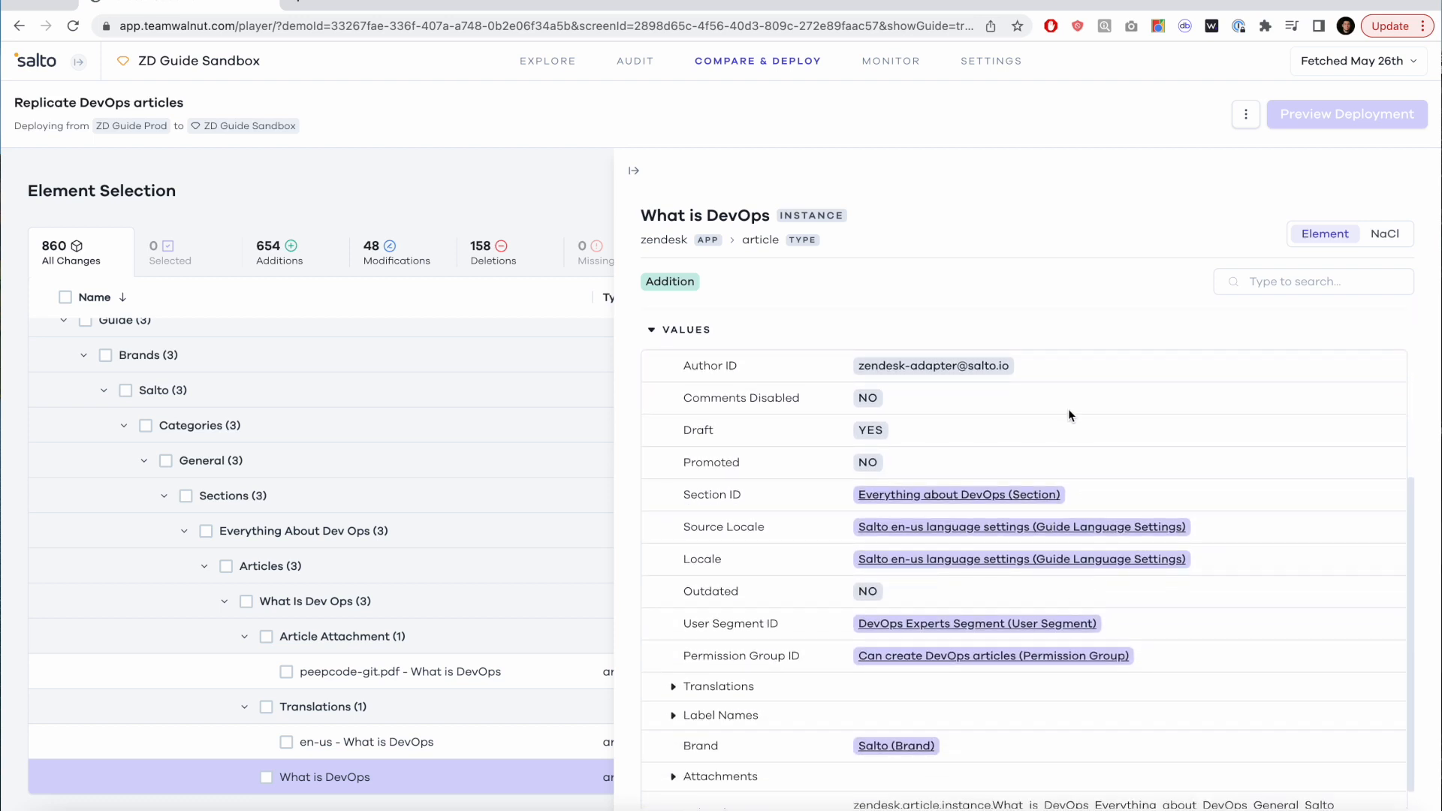
{"action": "scroll", "coordinate": [1112, 646], "scroll_direction": "down", "scroll_amount": 1}
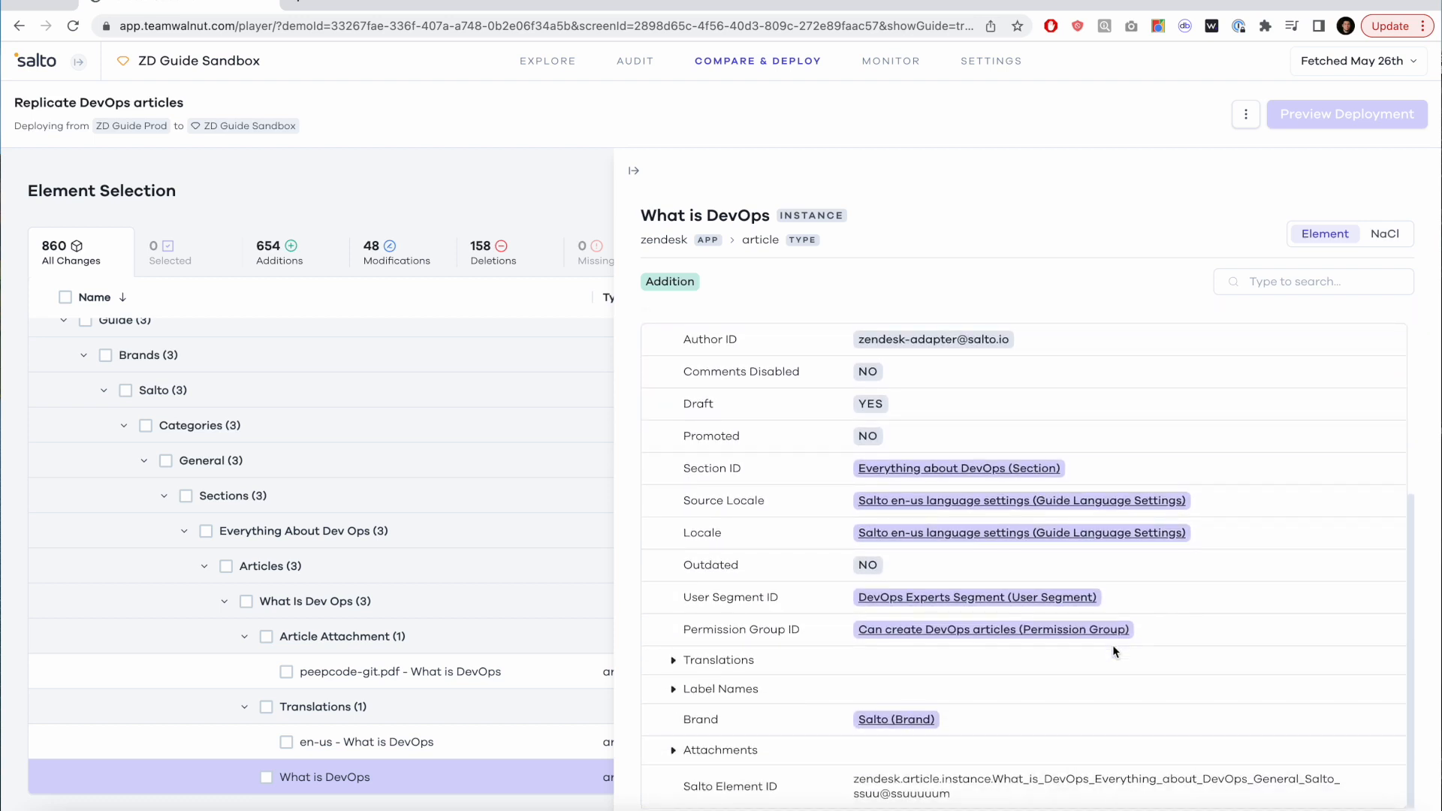
{"action": "scroll", "coordinate": [1112, 645], "scroll_direction": "up", "scroll_amount": 5}
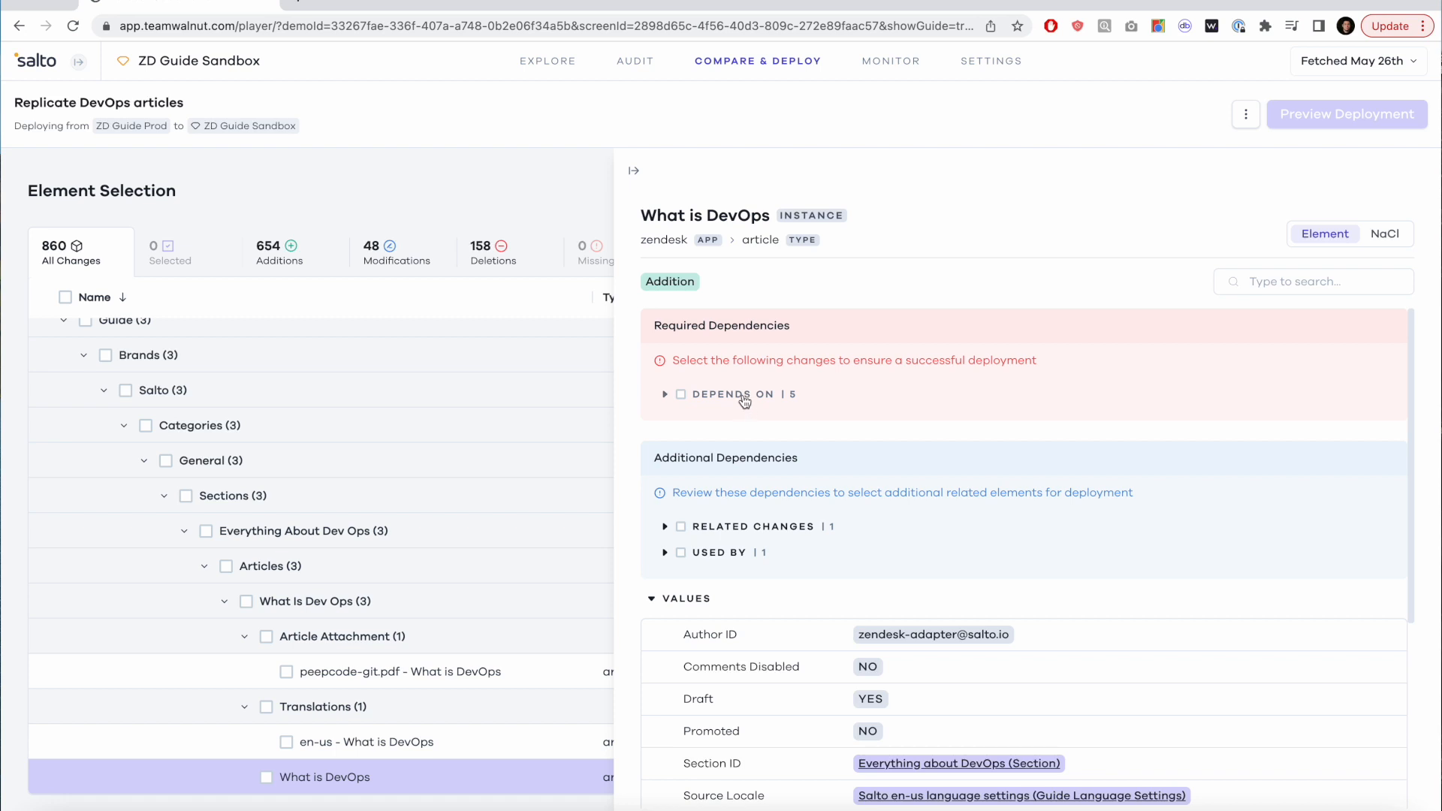
Review and select all required dependencies of the What is DevOps article, and select the article itself for deployment
{"action": "left_click", "coordinate": [744, 400]}
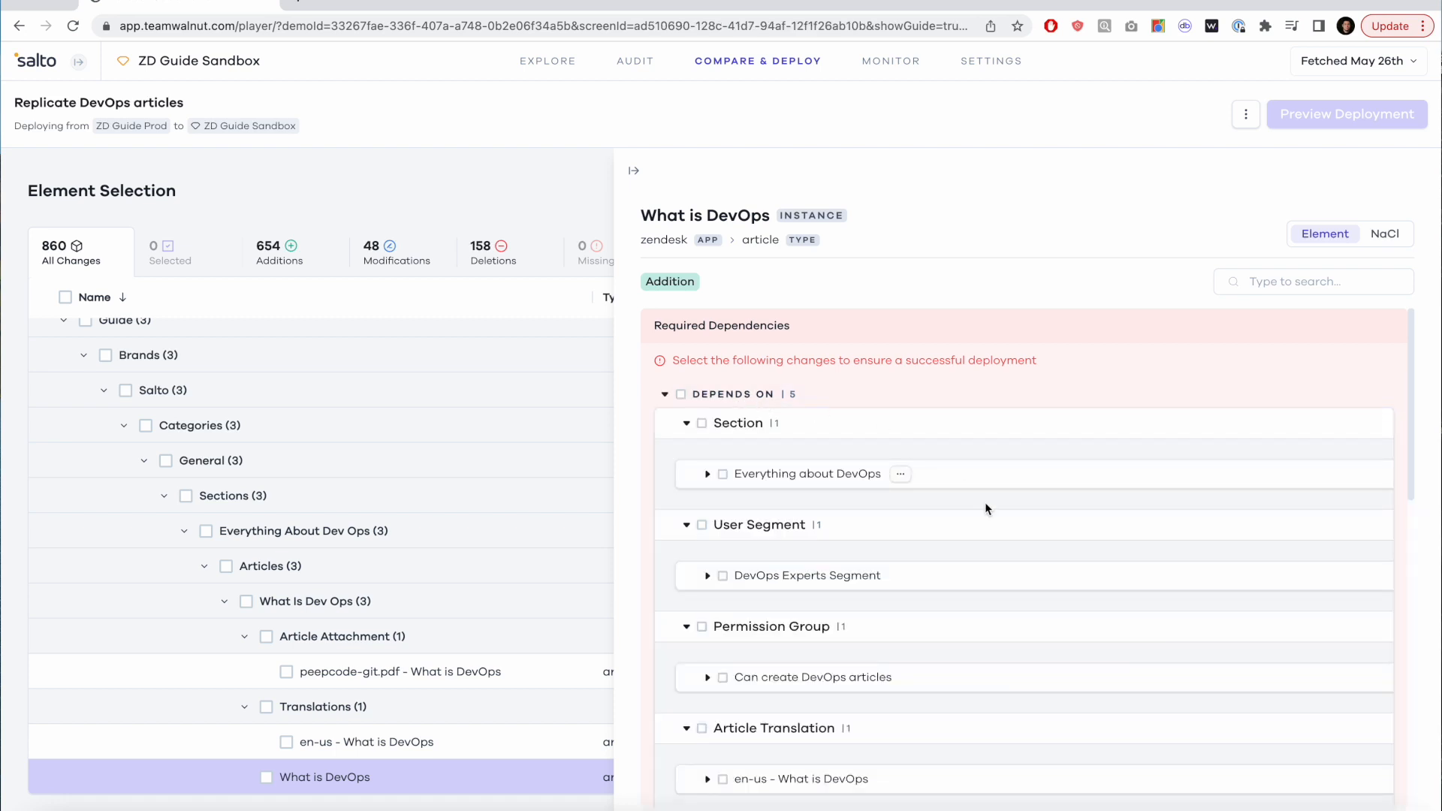
{"action": "scroll", "coordinate": [986, 505], "scroll_direction": "down", "scroll_amount": 1}
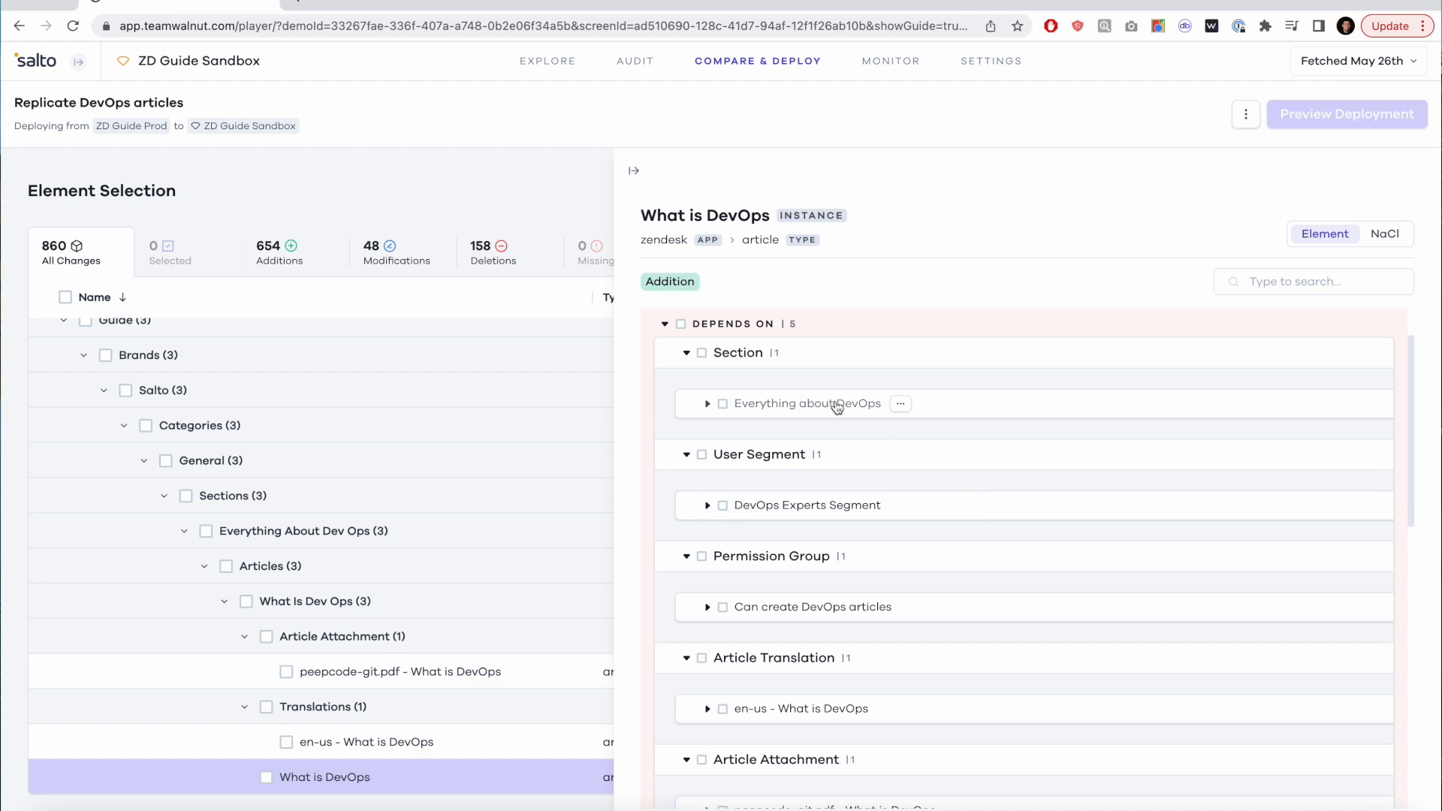
{"action": "scroll", "coordinate": [838, 406], "scroll_direction": "down", "scroll_amount": 1}
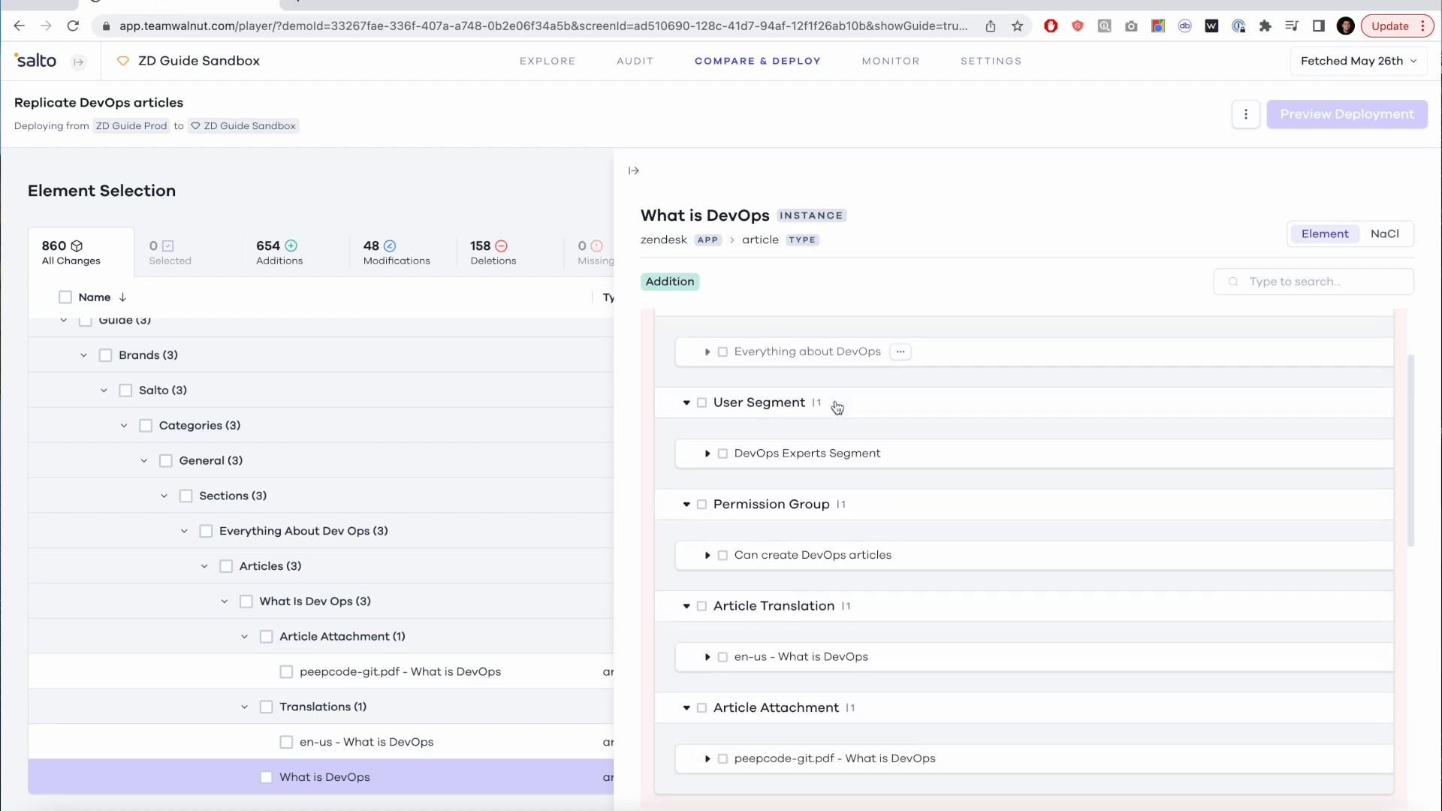
{"action": "scroll", "coordinate": [821, 459], "scroll_direction": "down", "scroll_amount": 1}
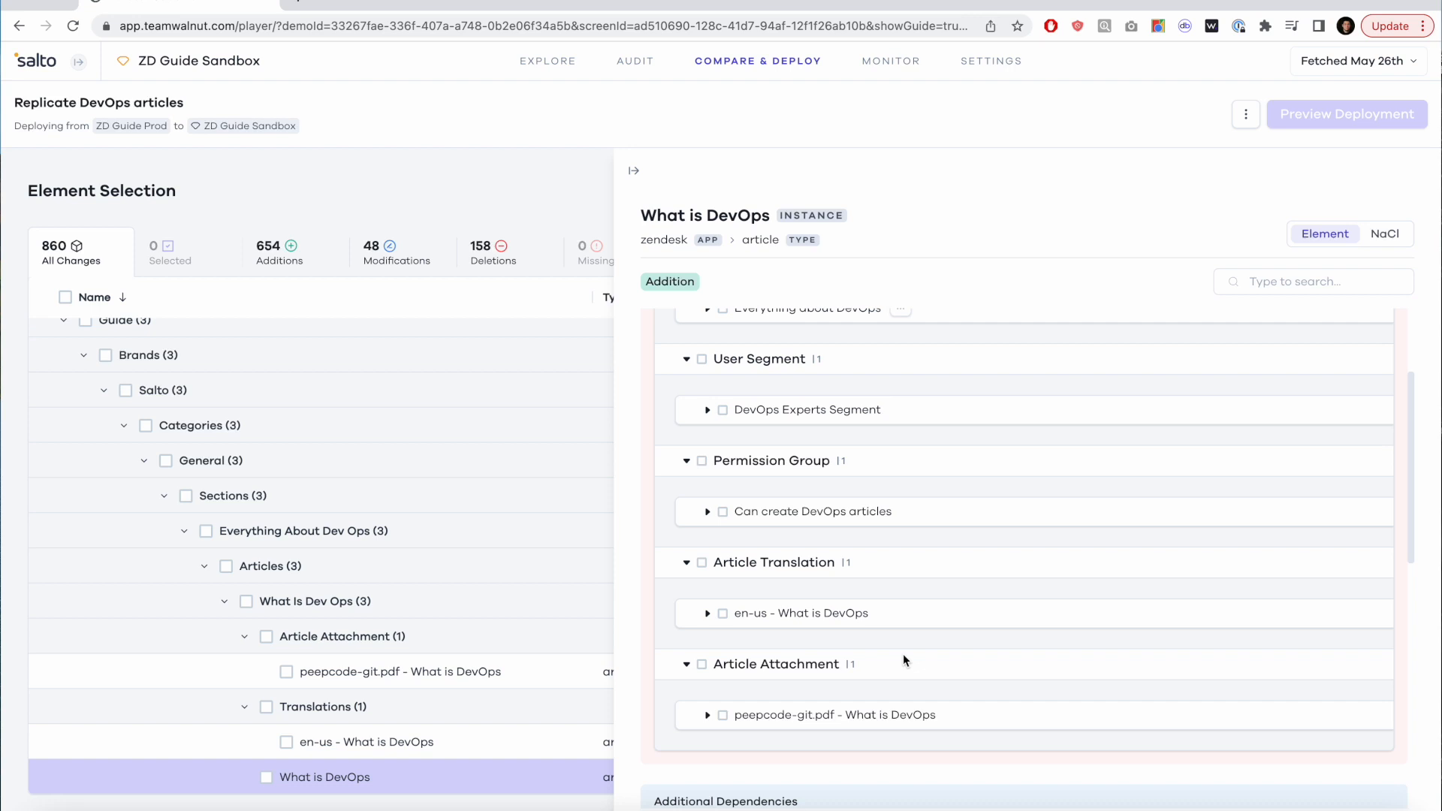
{"action": "scroll", "coordinate": [903, 657], "scroll_direction": "up", "scroll_amount": 3}
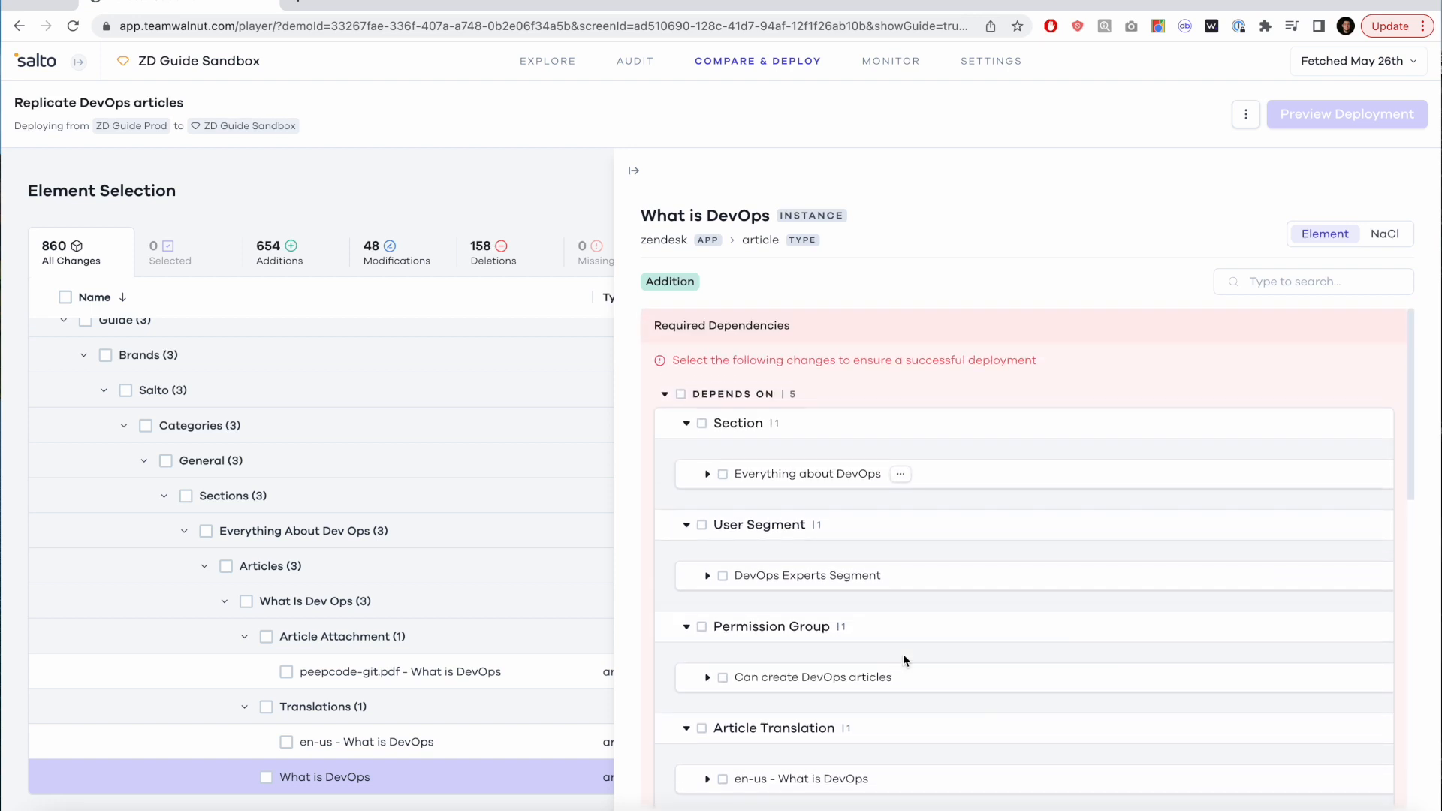
{"action": "left_click", "coordinate": [727, 398]}
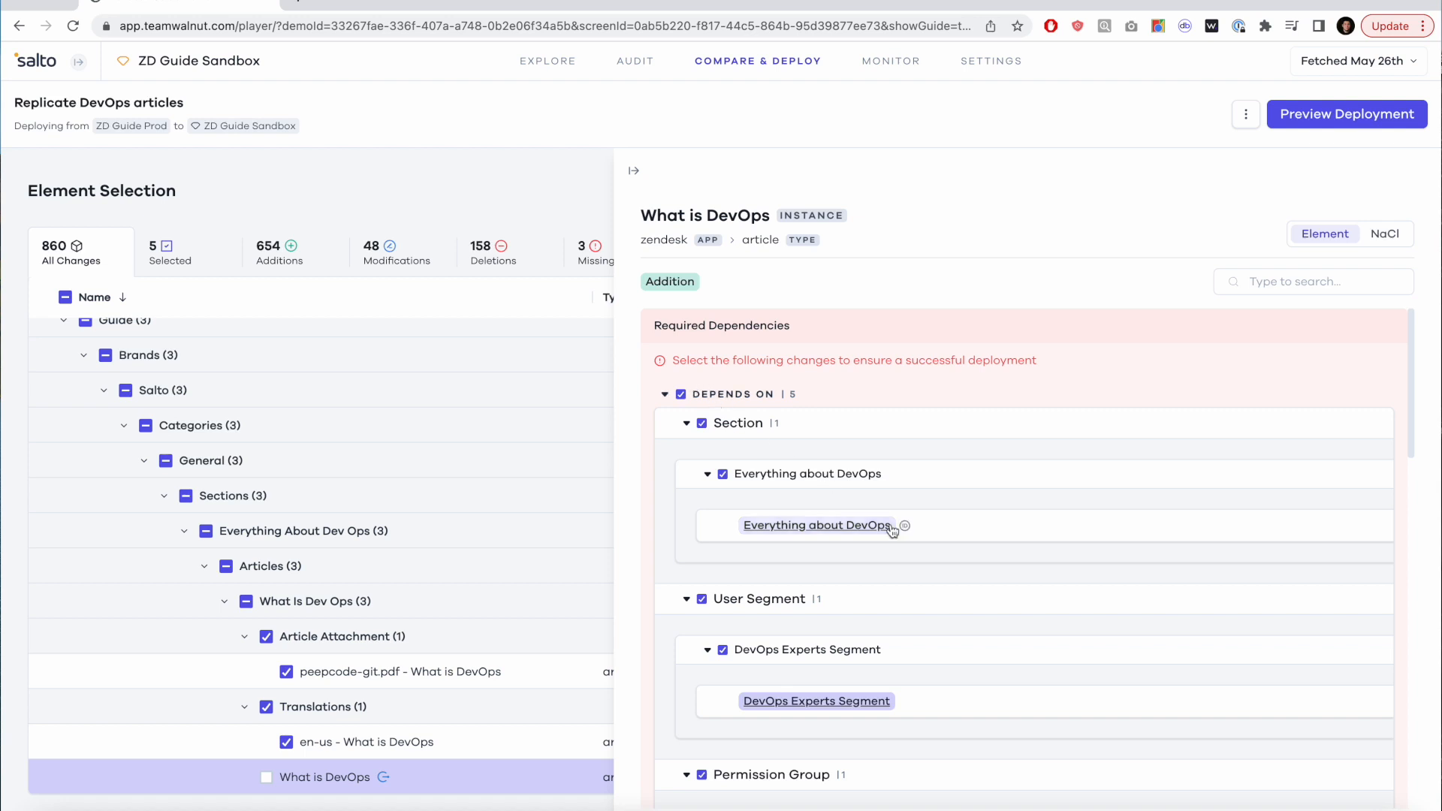
{"action": "left_click", "coordinate": [267, 778]}
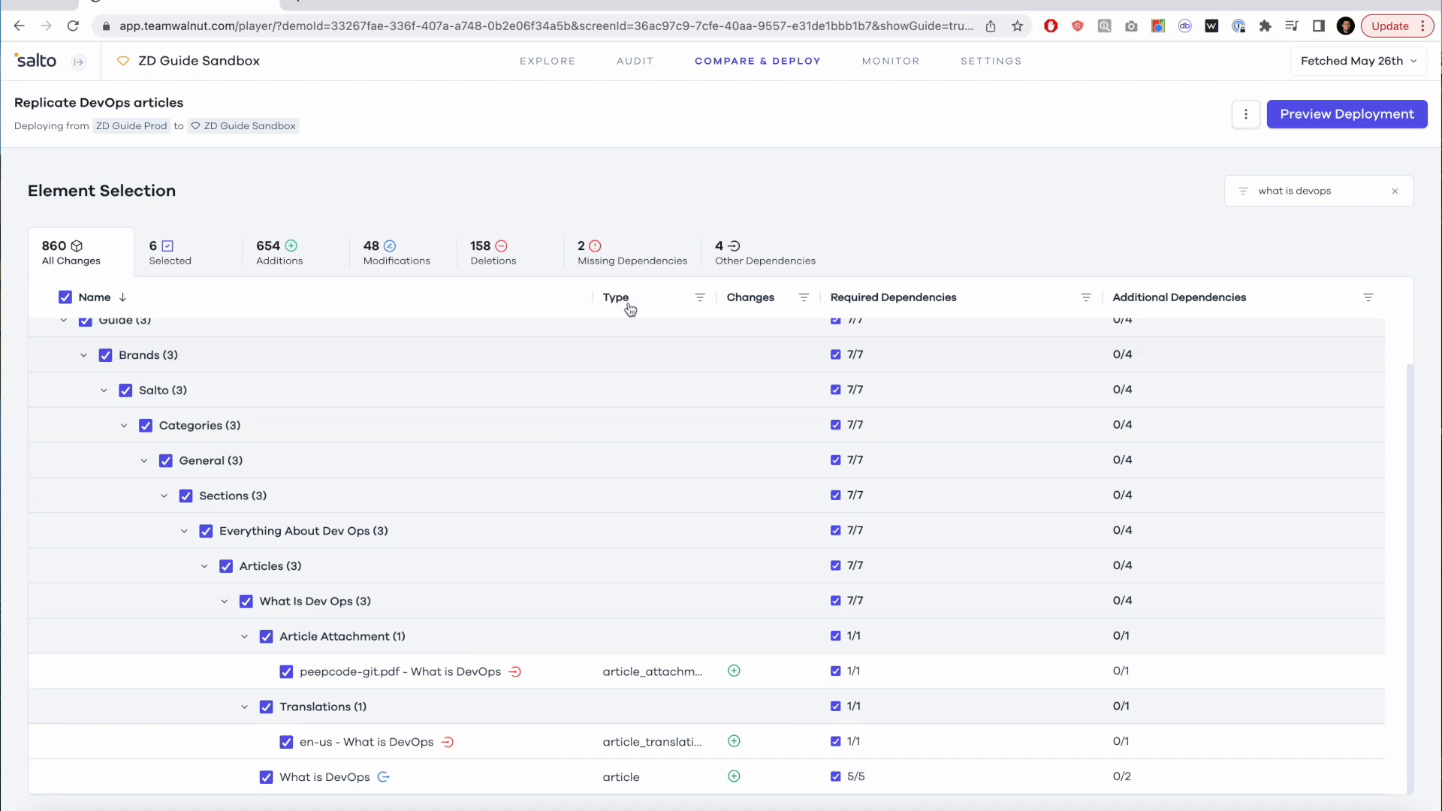
Add all missing dependencies to the selection, and preview and deploy the changes to ZD Guide Sandbox
{"action": "left_click", "coordinate": [643, 257]}
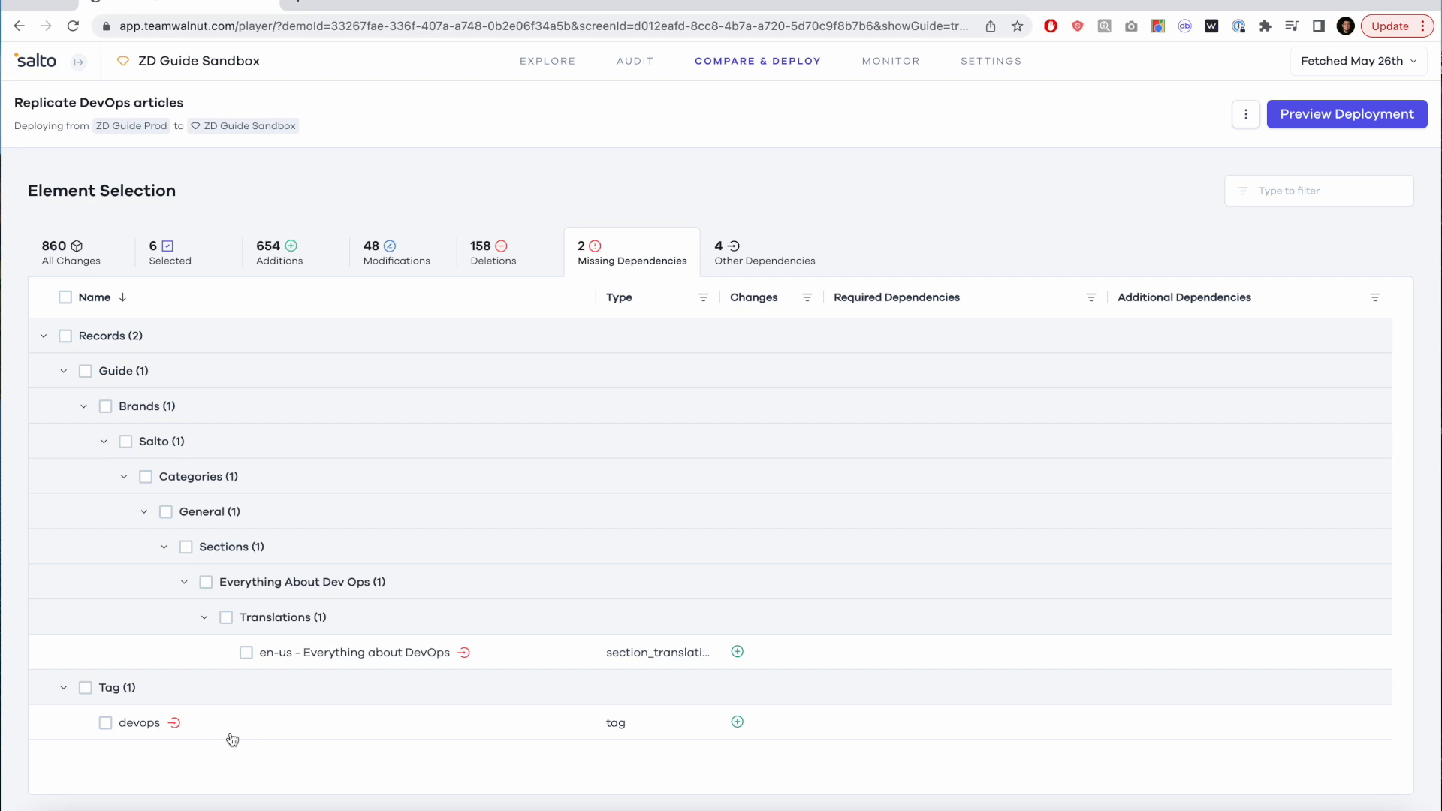
{"action": "left_click", "coordinate": [66, 298]}
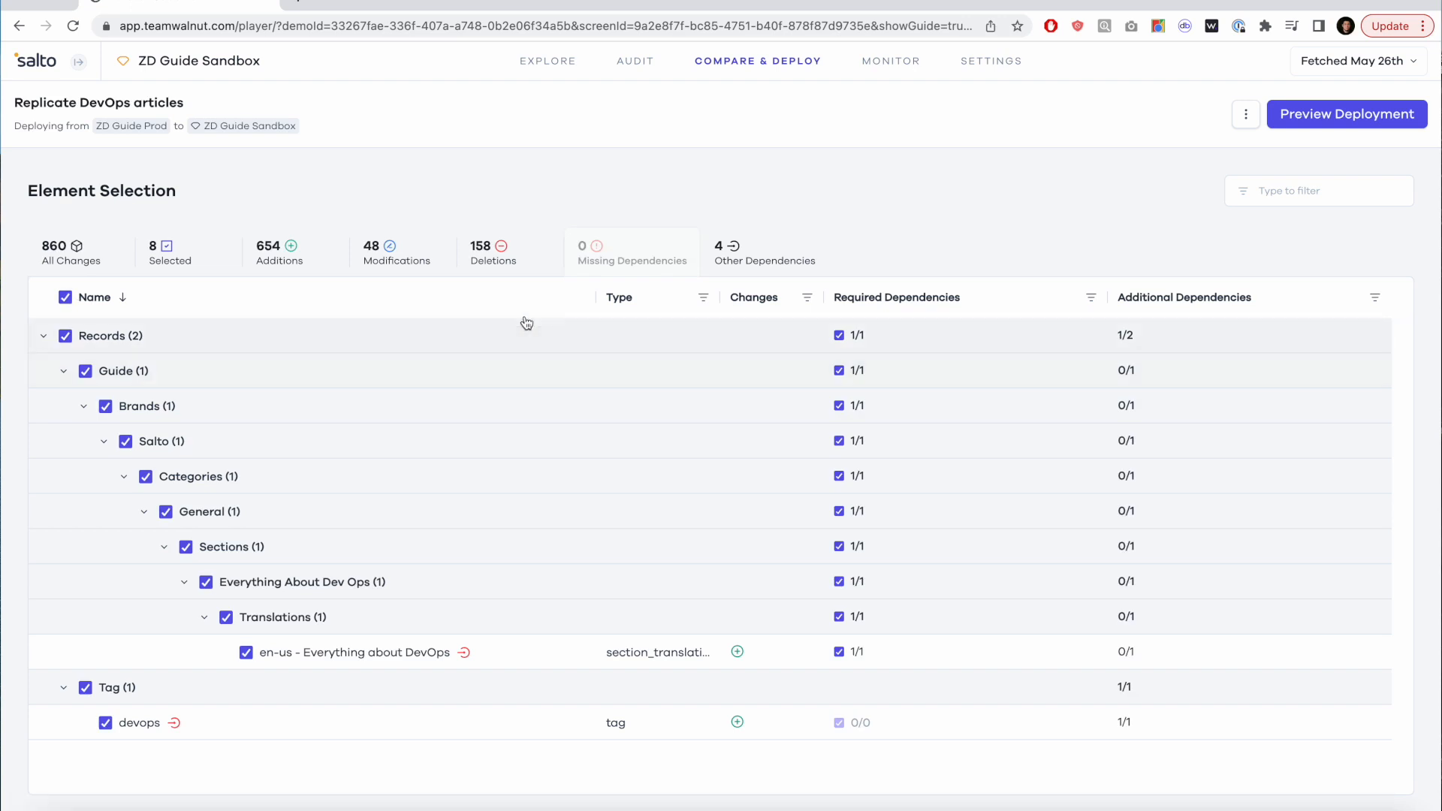
{"action": "left_click", "coordinate": [1332, 115]}
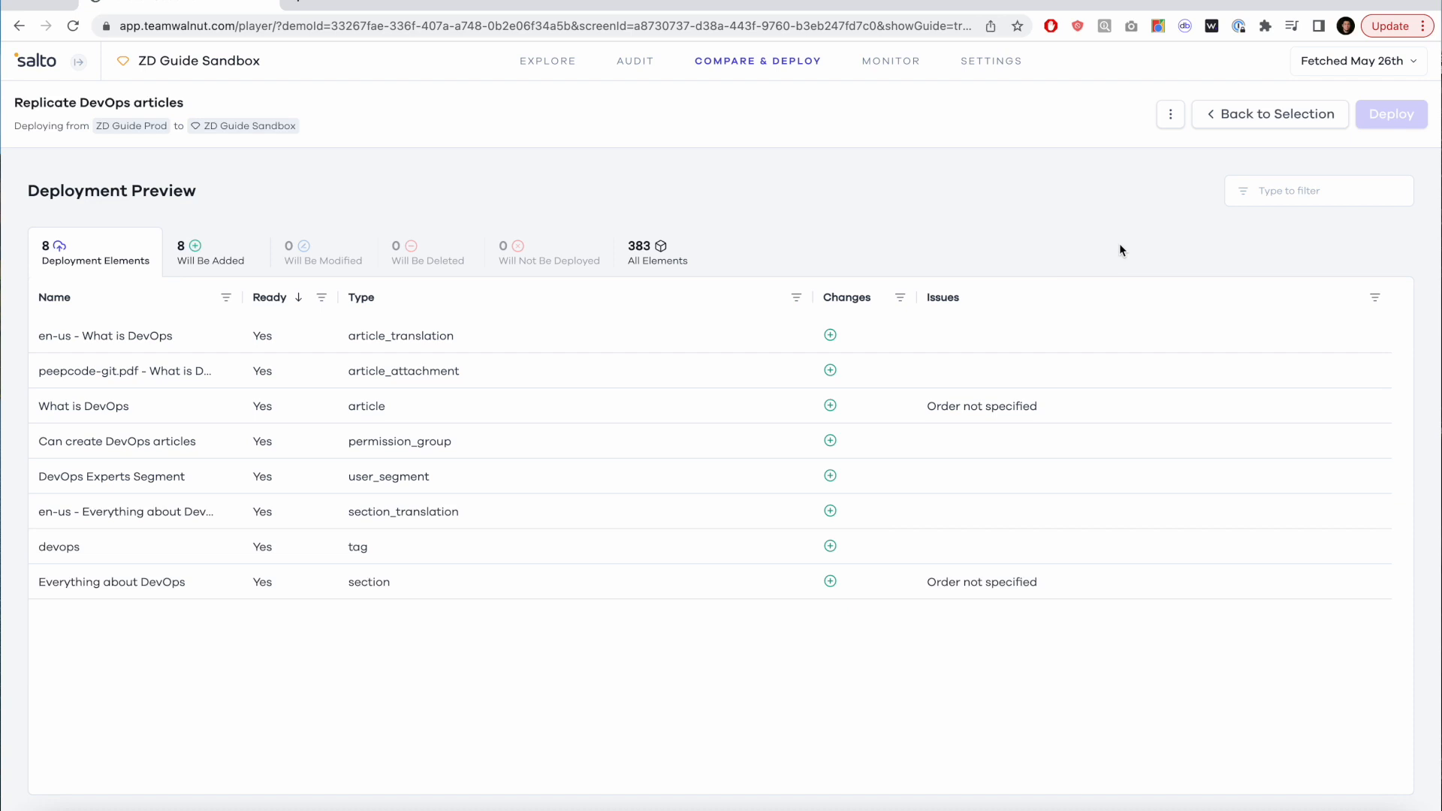
{"action": "left_click", "coordinate": [1381, 118]}
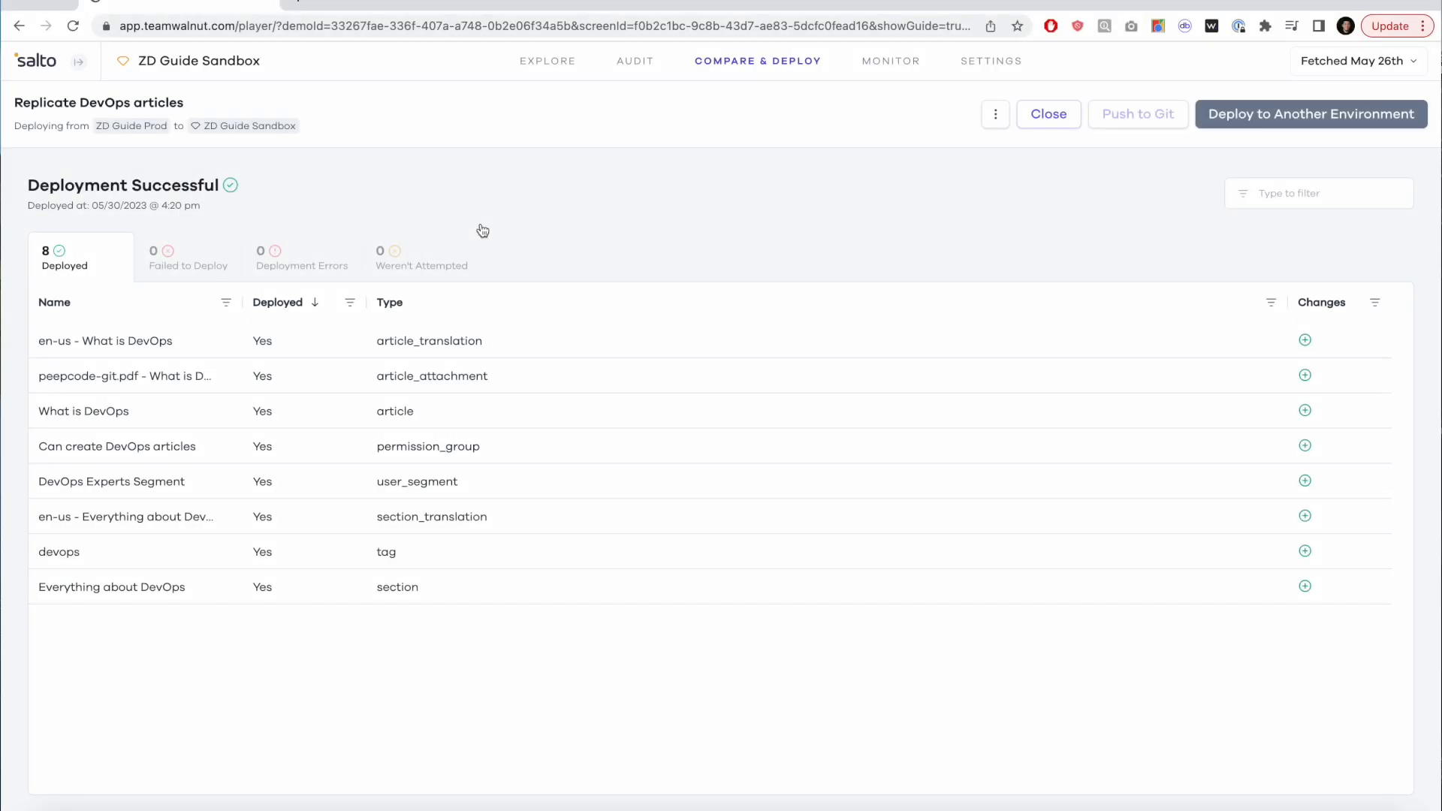
Open the deployed What is DevOps article from the refreshed Zendesk article list and check its settings through to the attachments
{"action": "left_click", "coordinate": [484, 231]}
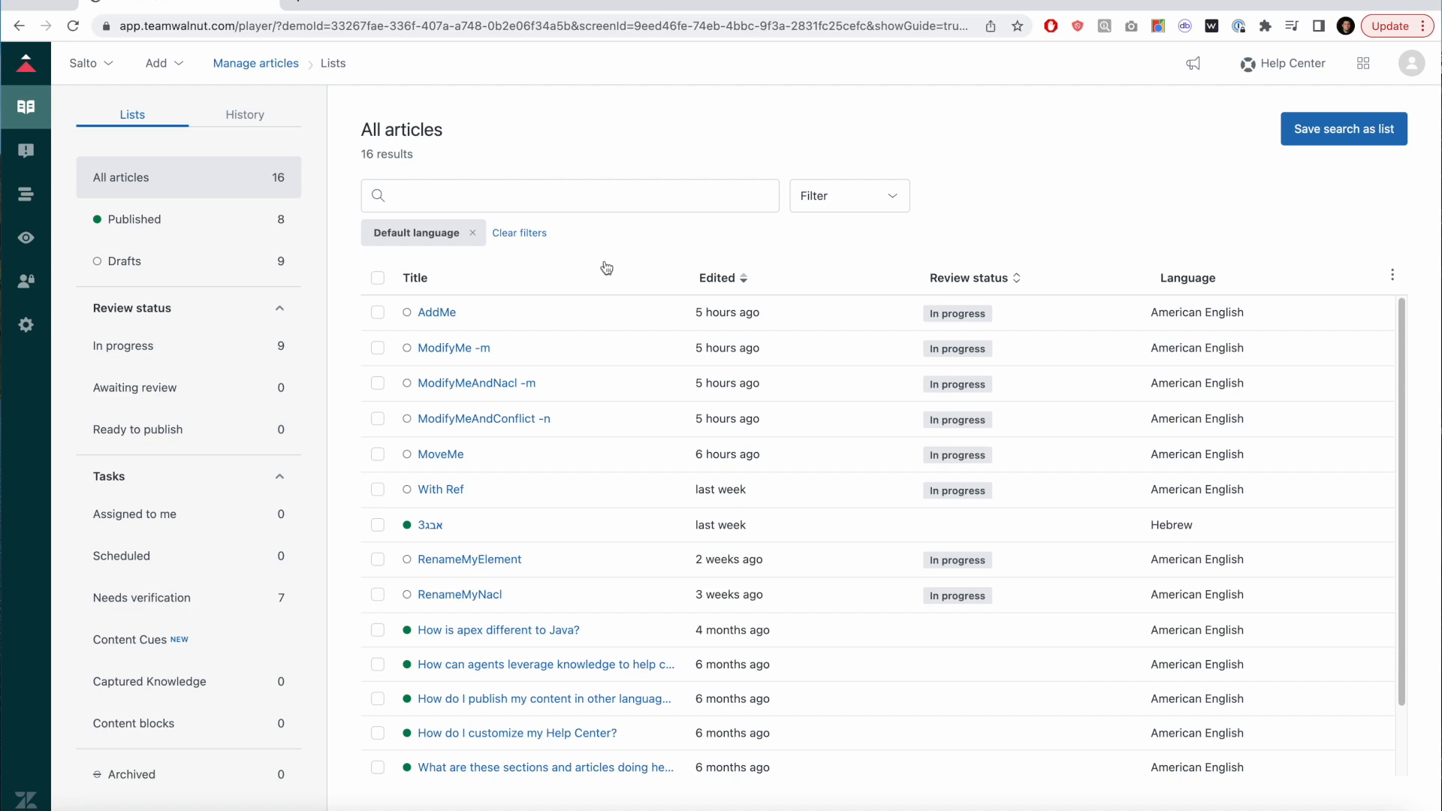
{"action": "left_click", "coordinate": [685, 138]}
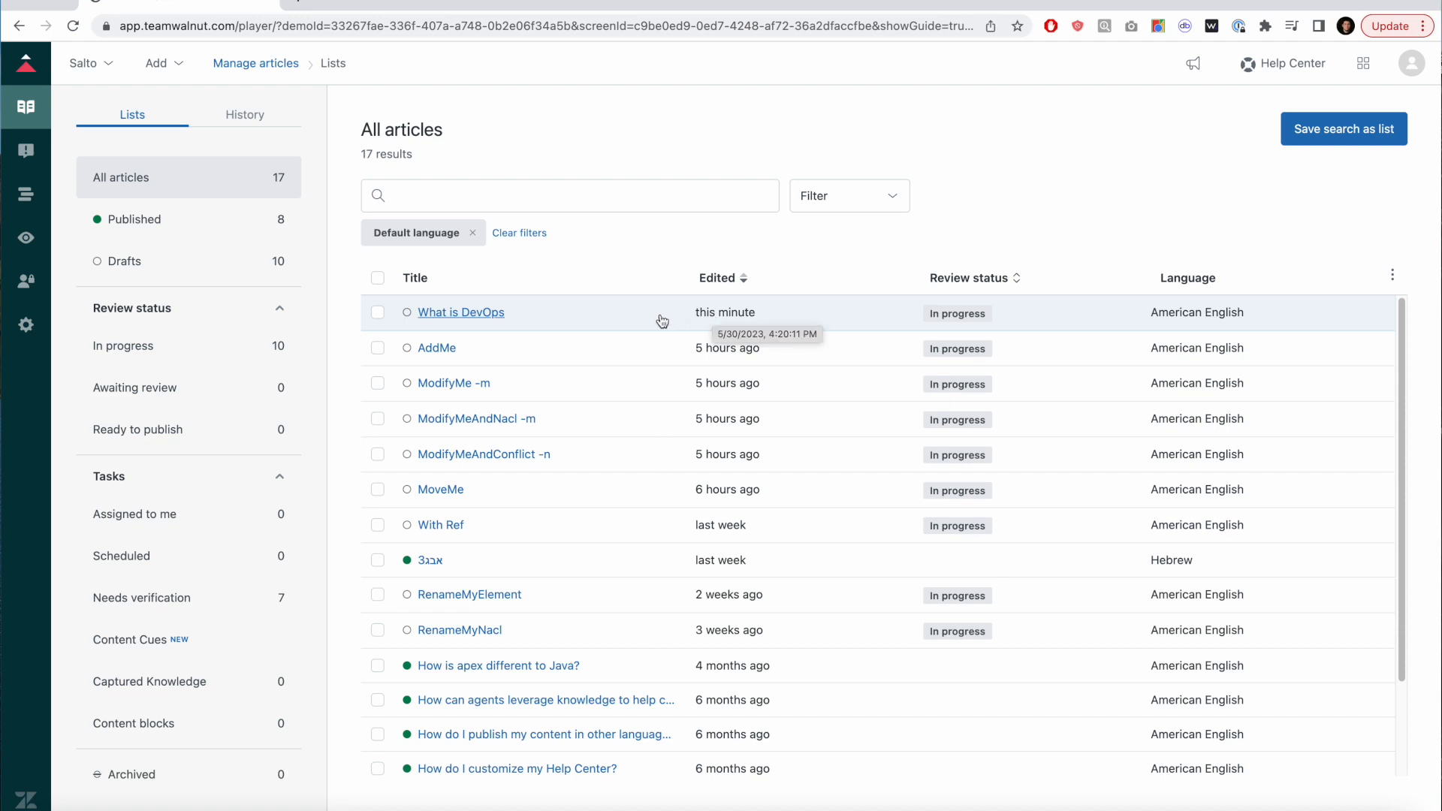
{"action": "left_click", "coordinate": [484, 315]}
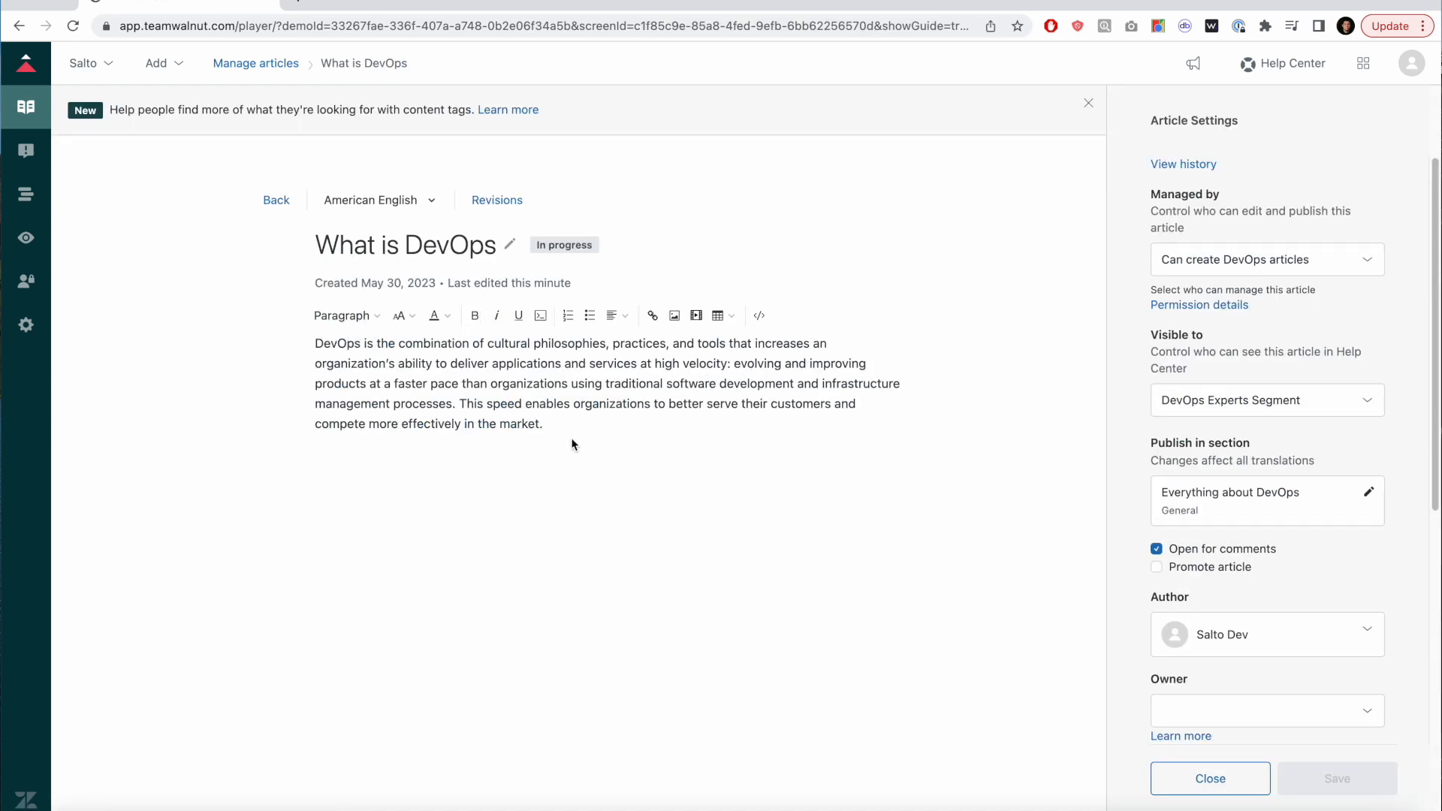
{"action": "scroll", "coordinate": [1243, 258], "scroll_direction": "down", "scroll_amount": 2}
{"action": "scroll", "coordinate": [1270, 353], "scroll_direction": "down", "scroll_amount": 3}
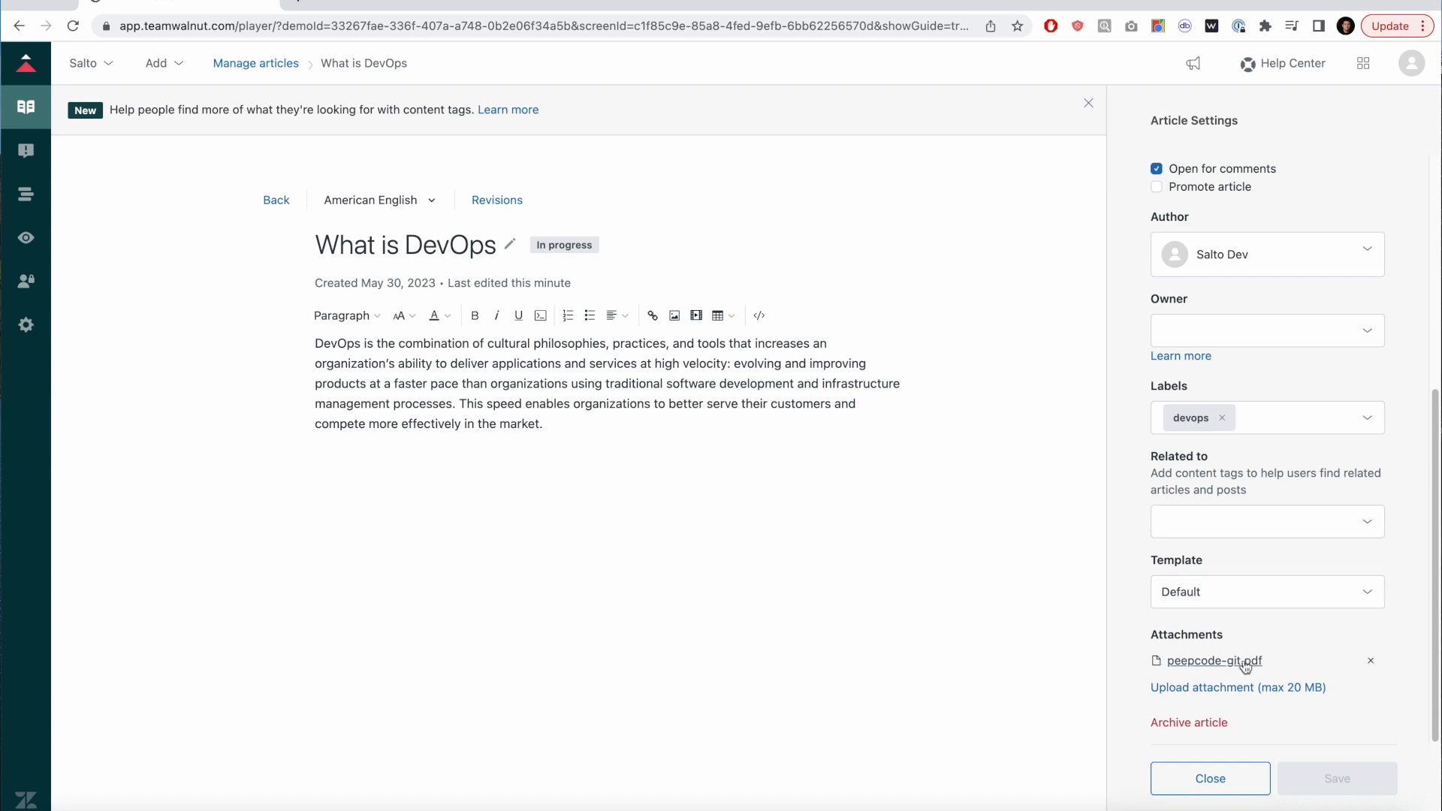